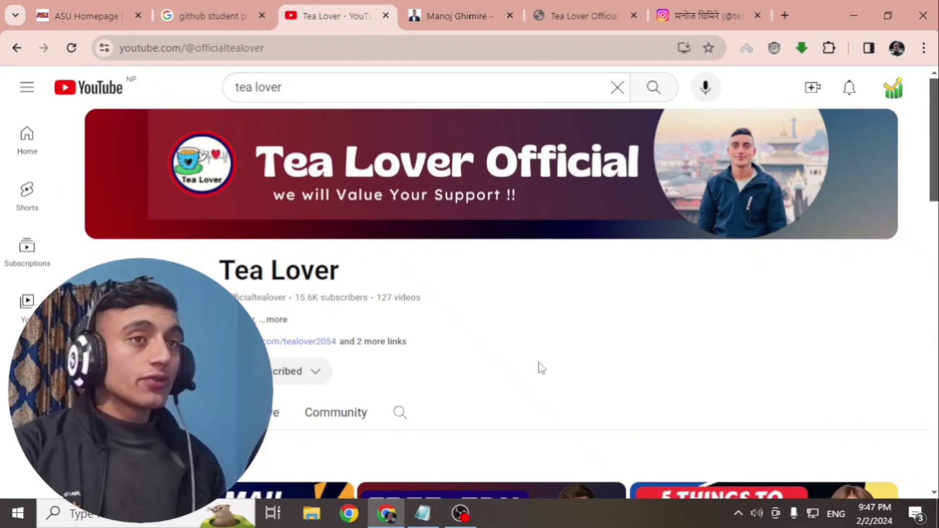
Scroll the Tea Lover channel page and show its Videos tab of latest uploads.
{"action": "scroll", "coordinate": [528, 310], "scroll_direction": "down", "scroll_amount": 3}
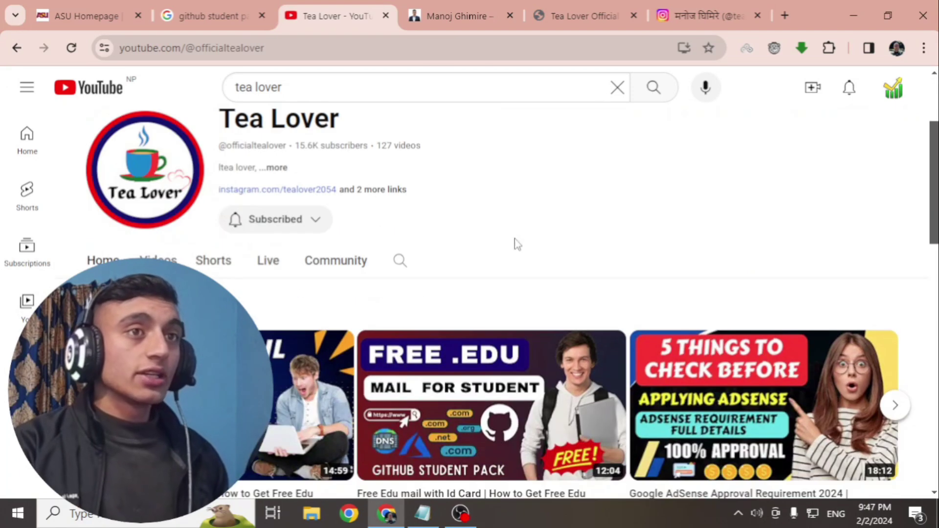
{"action": "scroll", "coordinate": [509, 217], "scroll_direction": "down", "scroll_amount": 4}
{"action": "scroll", "coordinate": [559, 241], "scroll_direction": "up", "scroll_amount": 4}
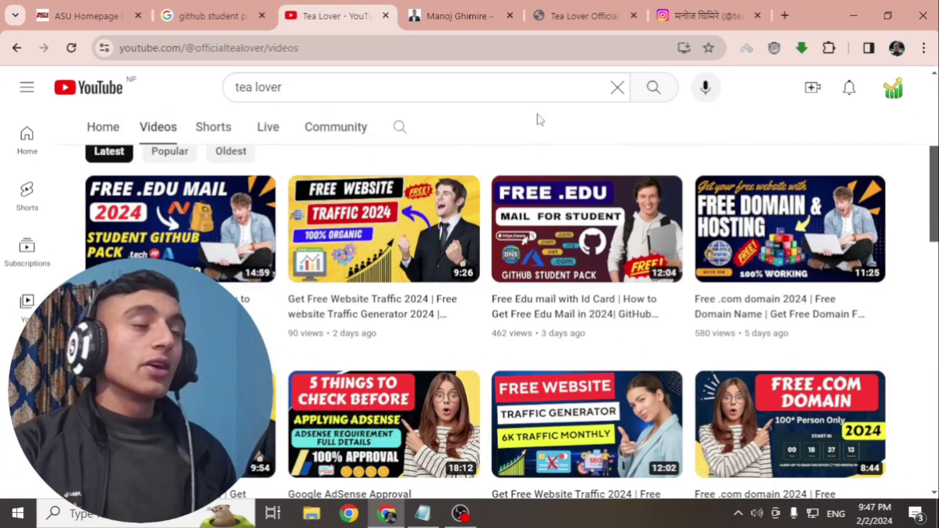
{"action": "mouse_move", "coordinate": [192, 262]}
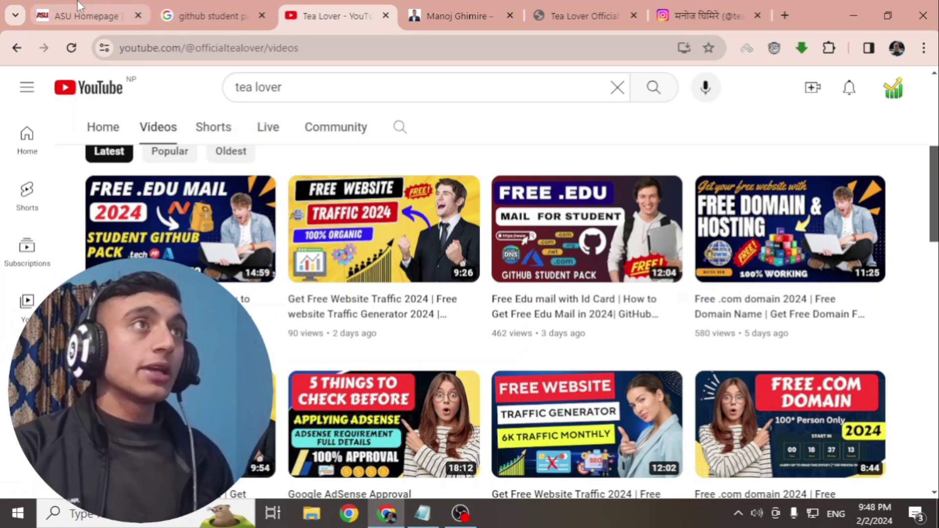
Sign in to My ASU, view the profile's ASU ID, then return to the 'github student pack' results.
{"action": "left_click", "coordinate": [87, 16]}
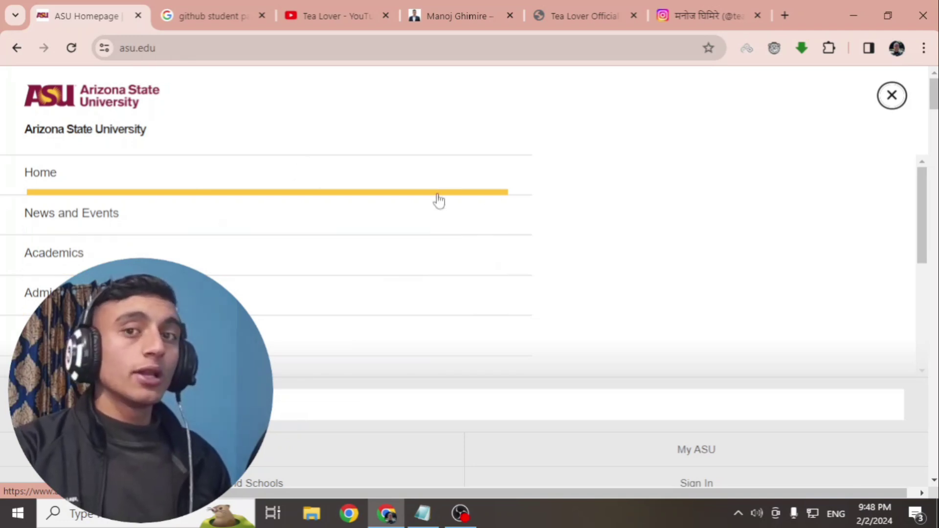
{"action": "scroll", "coordinate": [438, 201], "scroll_direction": "down", "scroll_amount": 3}
{"action": "left_click", "coordinate": [709, 488]}
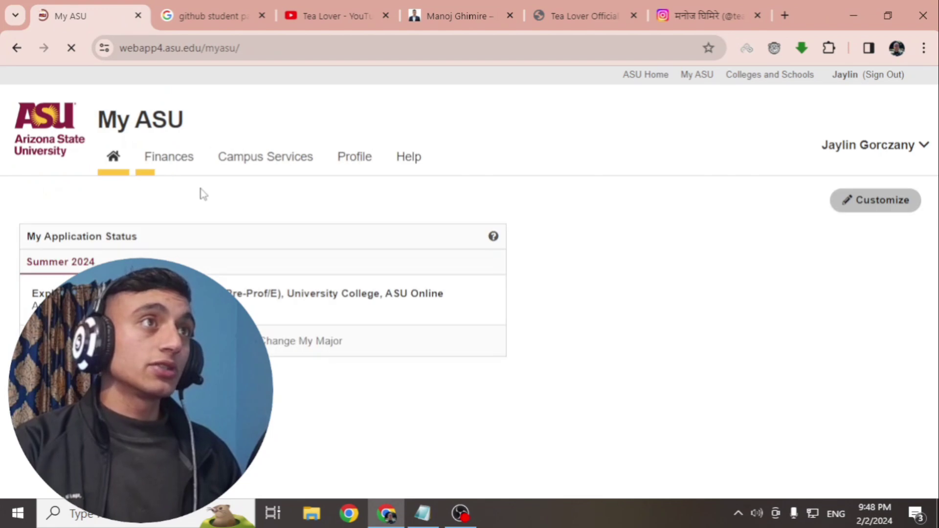
{"action": "left_click", "coordinate": [899, 156]}
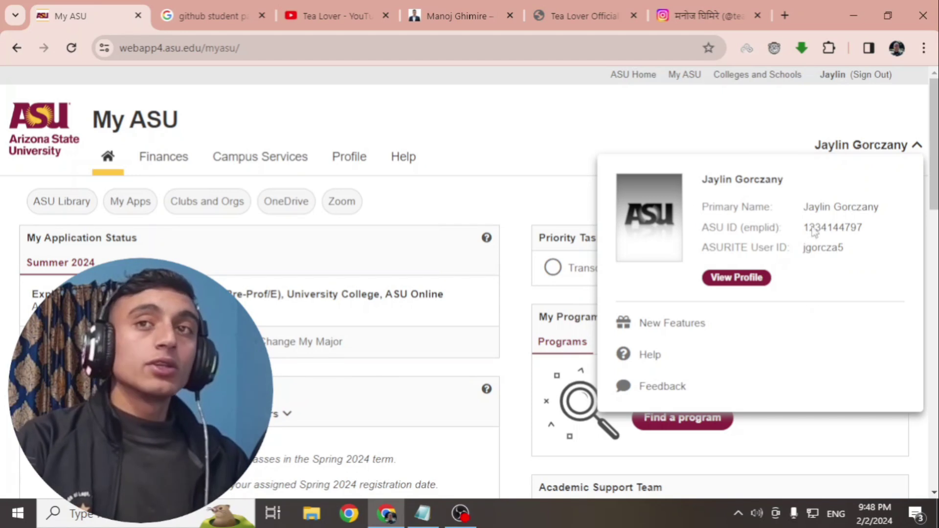
{"action": "left_click", "coordinate": [211, 16]}
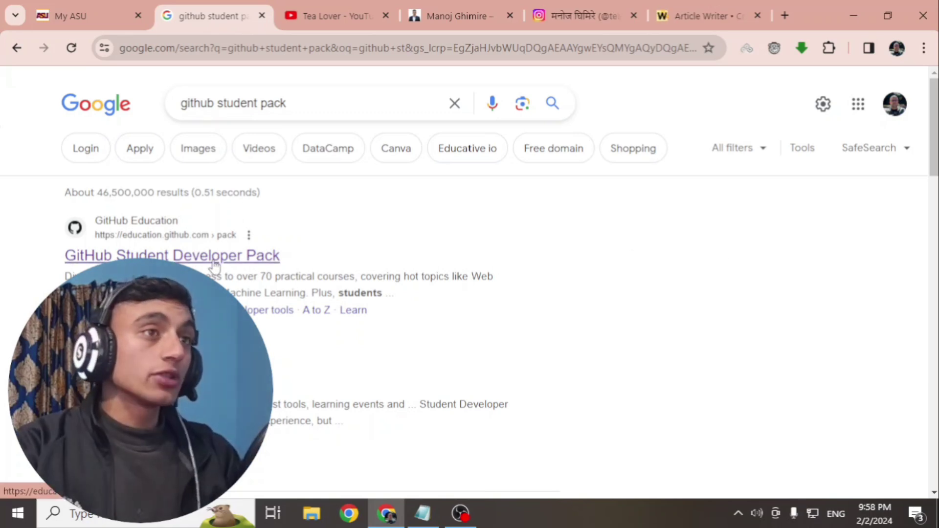
Open the GitHub Student Developer Pack result and close the IDCARD.png photo window.
{"action": "left_click", "coordinate": [214, 266]}
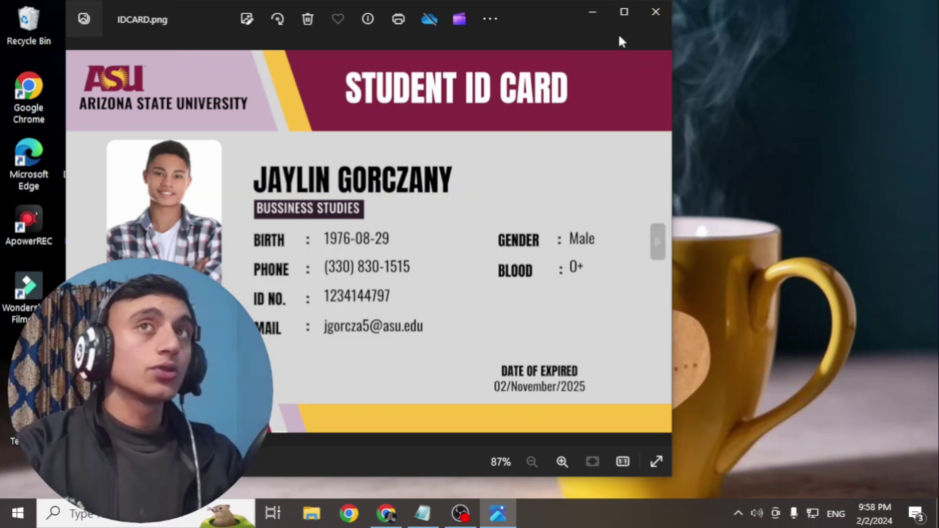
{"action": "left_click", "coordinate": [650, 15]}
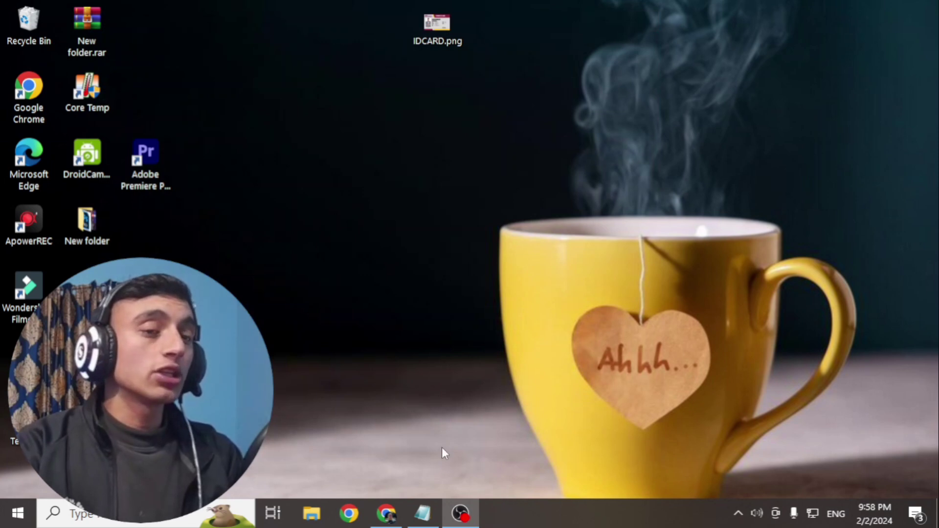
{"action": "key", "text": "alt+Tab"}
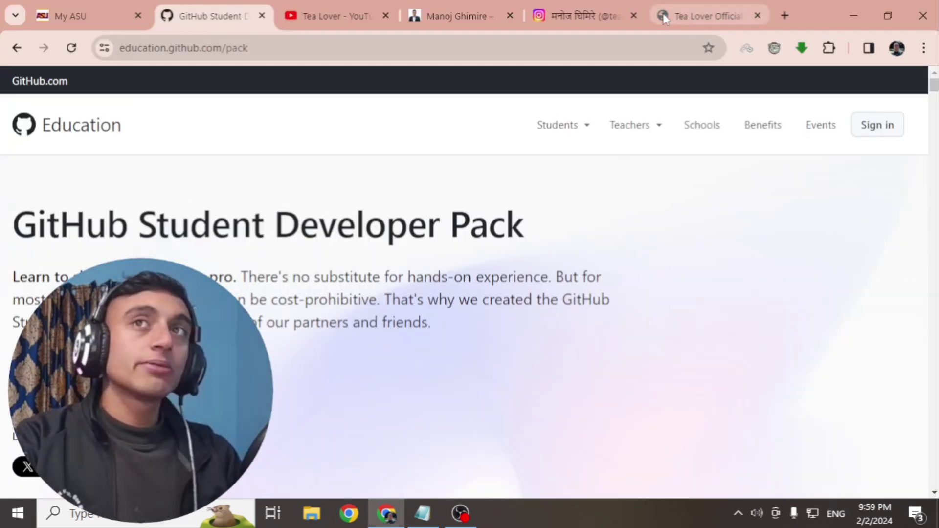
{"action": "left_click", "coordinate": [684, 15]}
{"action": "scroll", "coordinate": [386, 294], "scroll_direction": "down", "scroll_amount": 10}
{"action": "scroll", "coordinate": [375, 292], "scroll_direction": "down", "scroll_amount": 15}
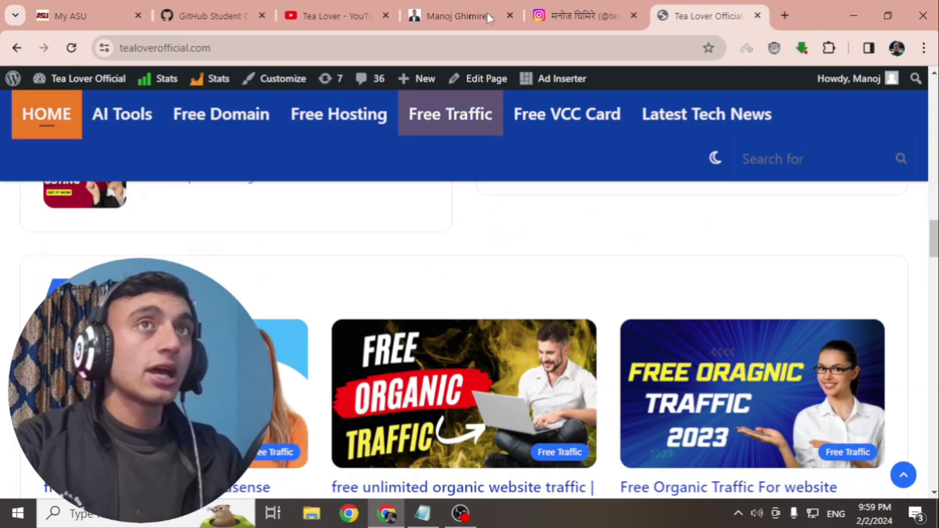
{"action": "left_click", "coordinate": [461, 17]}
{"action": "key", "text": "ctrl+Tab"}
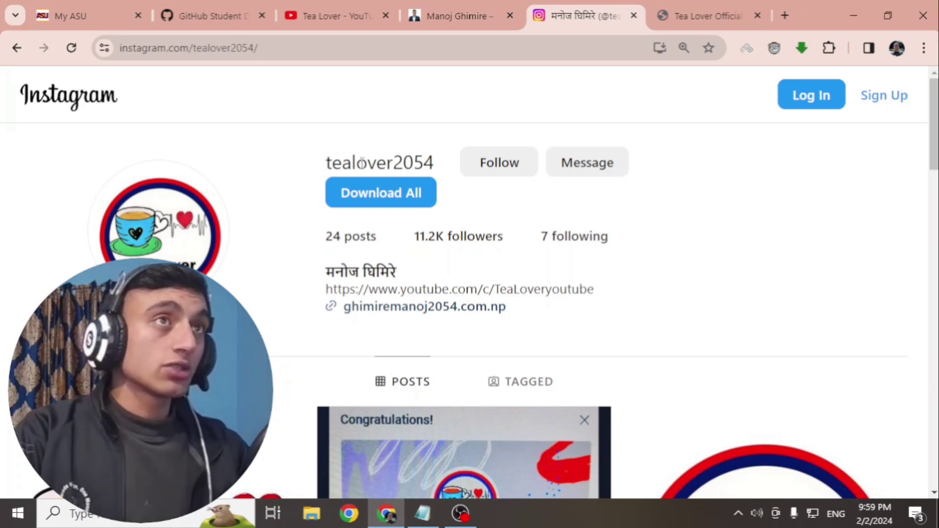
{"action": "left_click", "coordinate": [208, 15]}
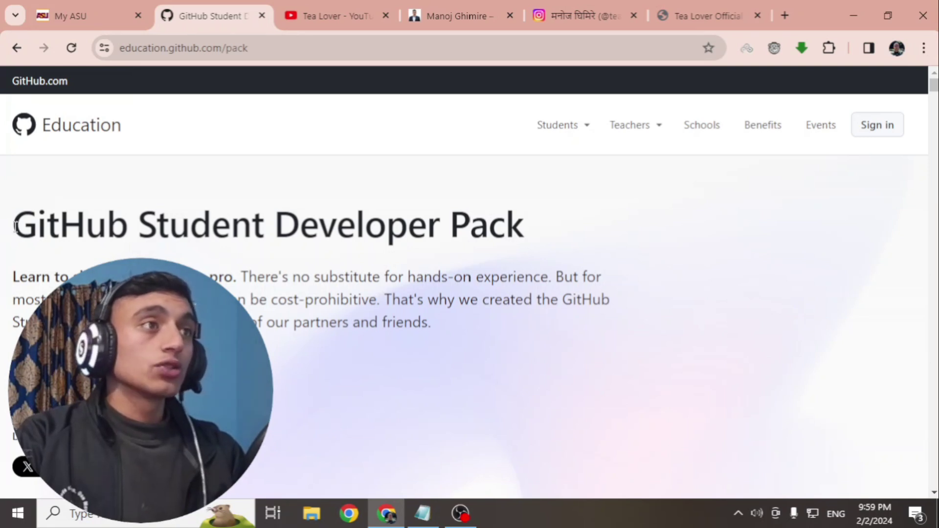
{"action": "left_click_drag", "start_coordinate": [15, 226], "coordinate": [564, 230]}
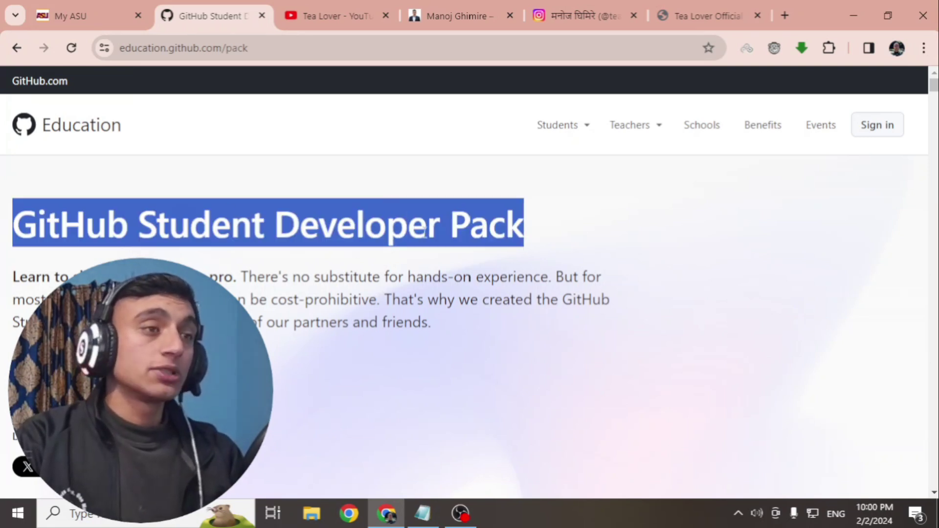
{"action": "left_click", "coordinate": [409, 416]}
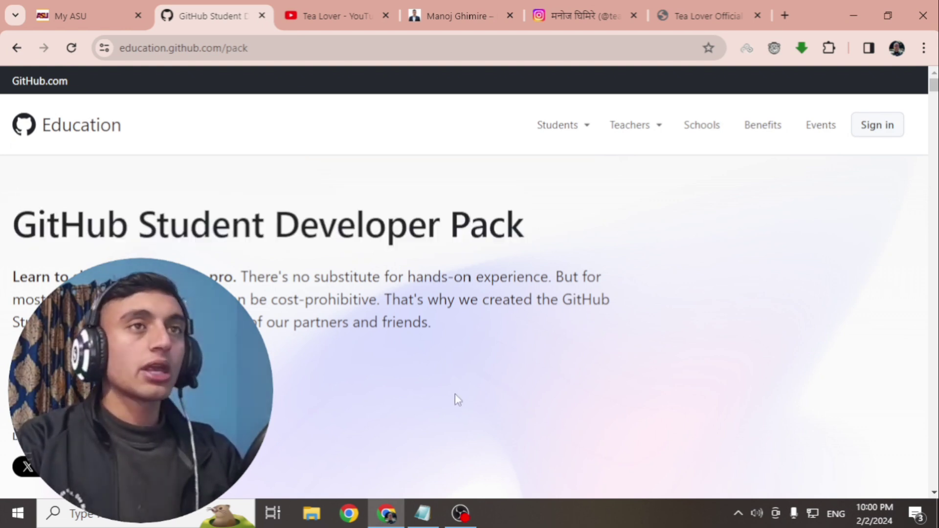
Connect SetupVPN through United States and reload GitHub Education onto the student Benefits page.
{"action": "left_click", "coordinate": [746, 48]}
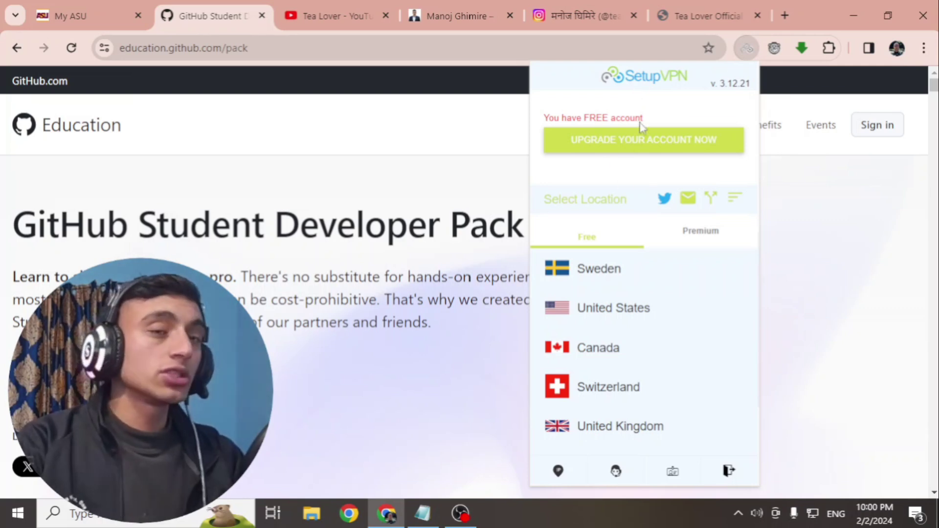
{"action": "left_click", "coordinate": [600, 318]}
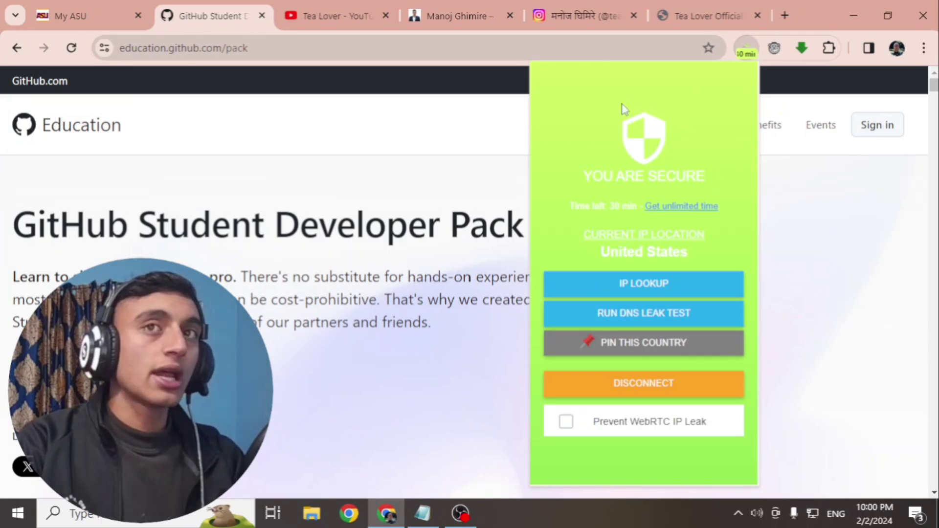
{"action": "left_click", "coordinate": [864, 203]}
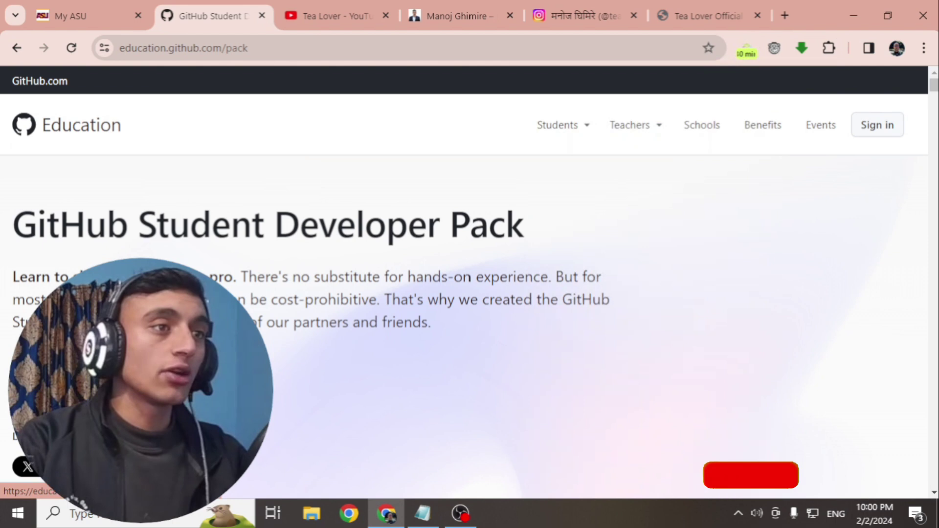
{"action": "left_click", "coordinate": [748, 48]}
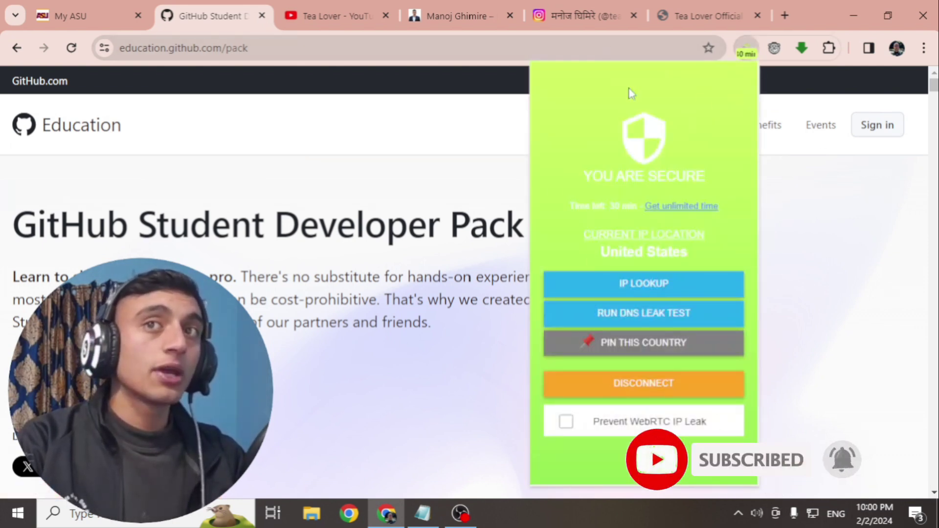
{"action": "left_click", "coordinate": [373, 394]}
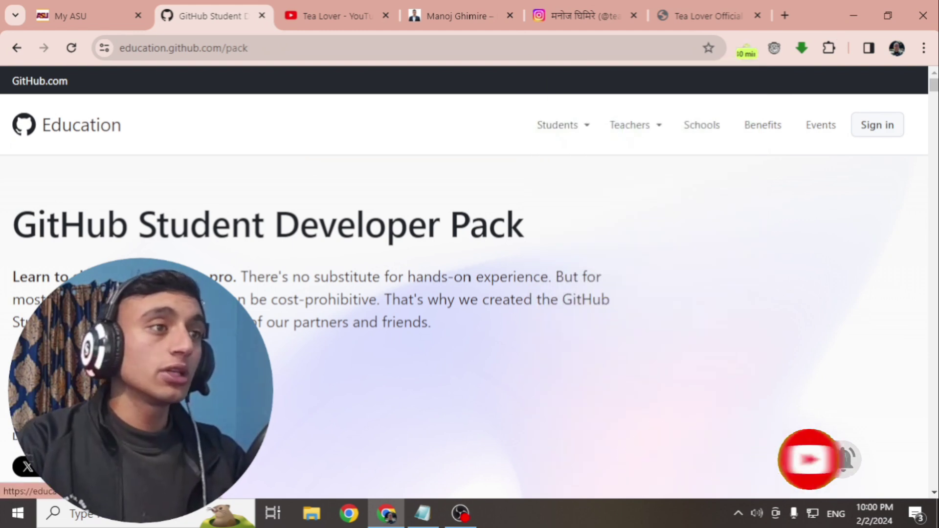
{"action": "key", "text": "F5"}
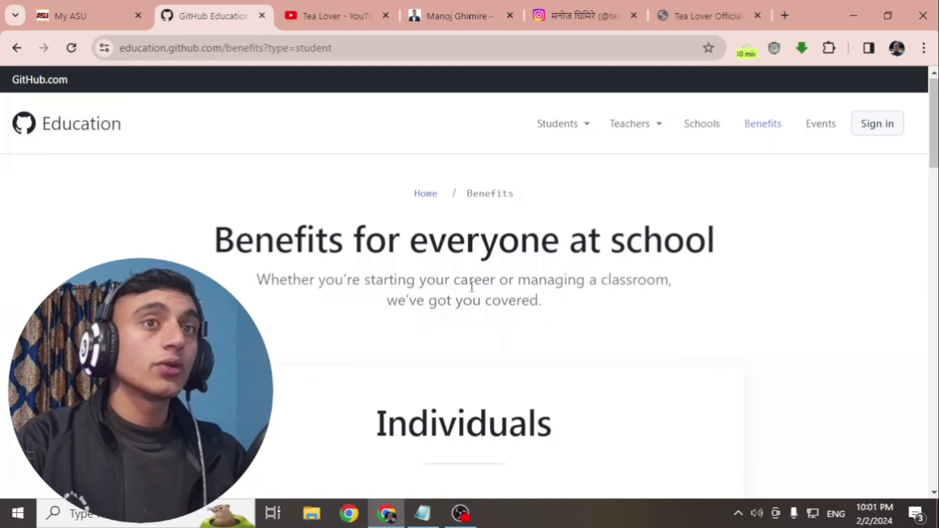
Scroll the Benefits page and choose Get student benefits.
{"action": "scroll", "coordinate": [472, 286], "scroll_direction": "down", "scroll_amount": 7}
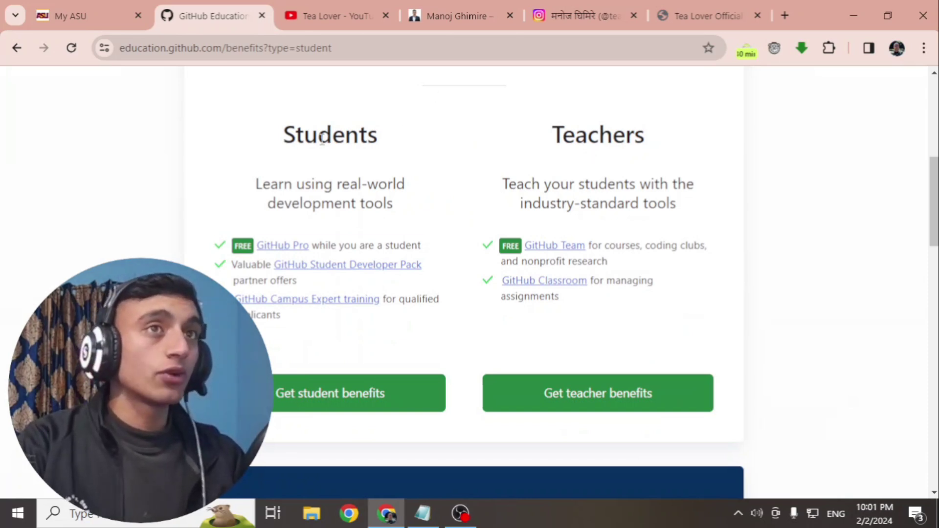
{"action": "left_click_drag", "start_coordinate": [322, 140], "coordinate": [452, 132]}
{"action": "scroll", "coordinate": [451, 133], "scroll_direction": "down", "scroll_amount": 3}
{"action": "left_click", "coordinate": [279, 262]}
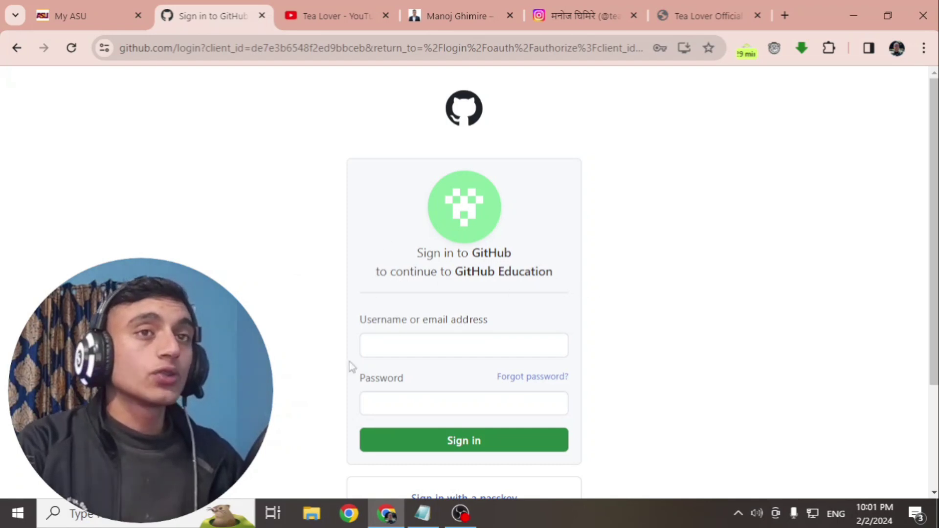
Choose Create an account to reach the Join GitHub form, then return to My ASU.
{"action": "scroll", "coordinate": [613, 247], "scroll_direction": "down", "scroll_amount": 3}
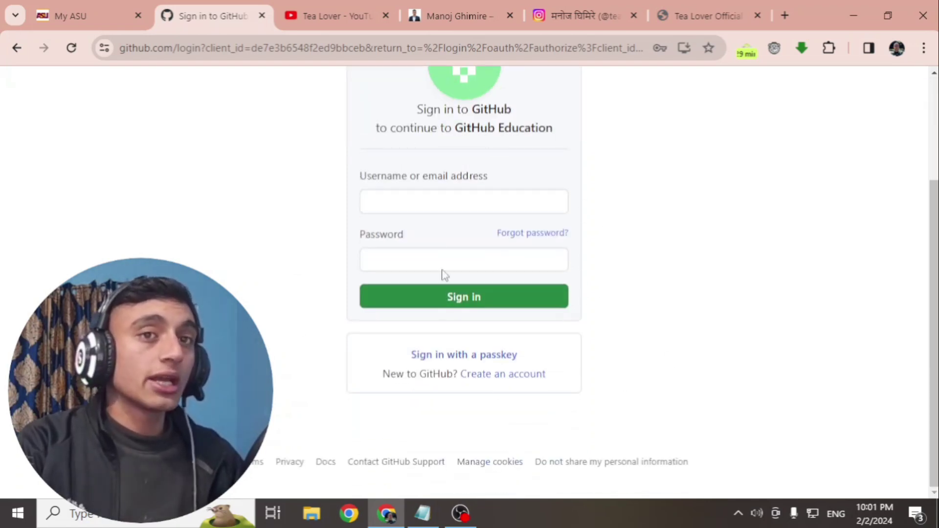
{"action": "left_click", "coordinate": [487, 382]}
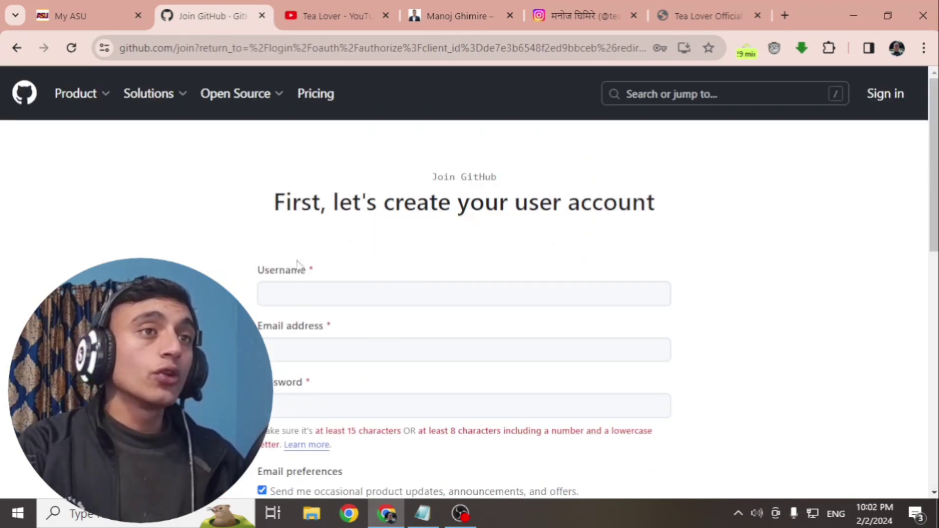
{"action": "scroll", "coordinate": [223, 253], "scroll_direction": "down", "scroll_amount": 3}
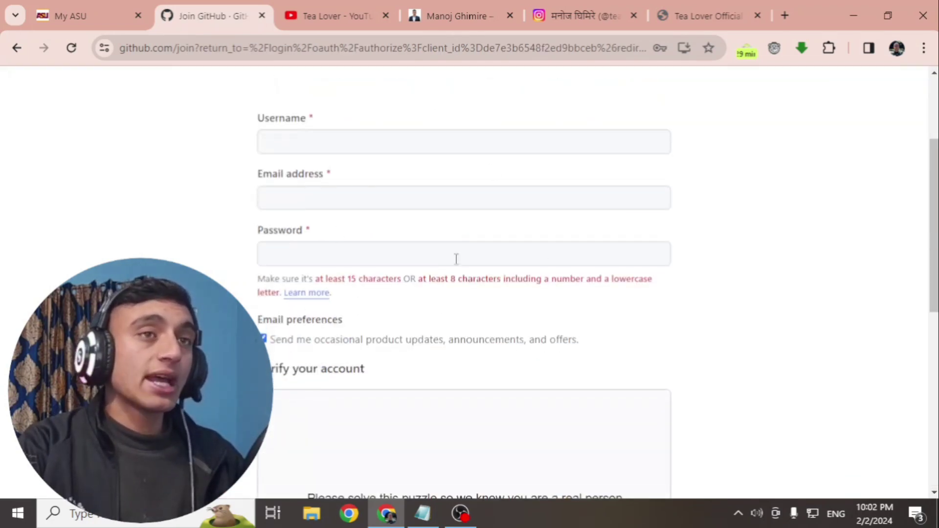
{"action": "scroll", "coordinate": [456, 259], "scroll_direction": "down", "scroll_amount": 2}
{"action": "scroll", "coordinate": [400, 333], "scroll_direction": "up", "scroll_amount": 3}
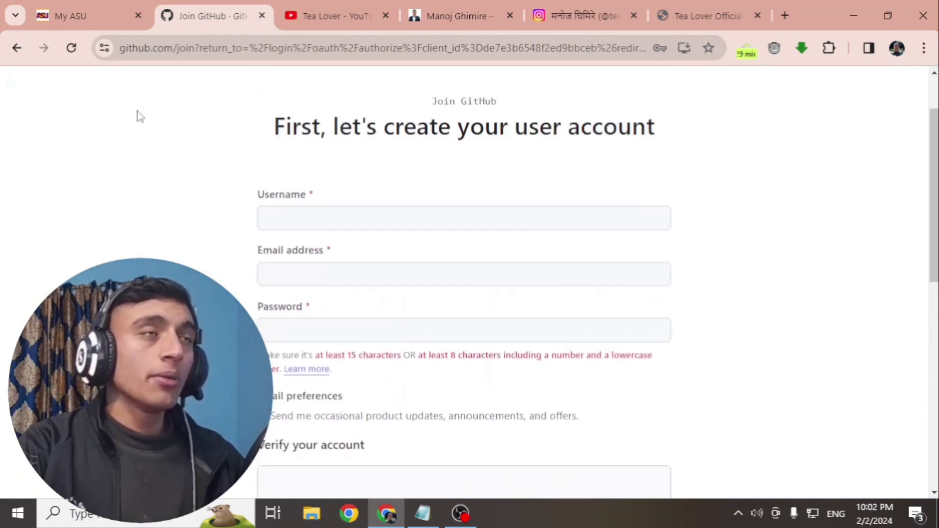
{"action": "key", "text": "ctrl+shift+Tab"}
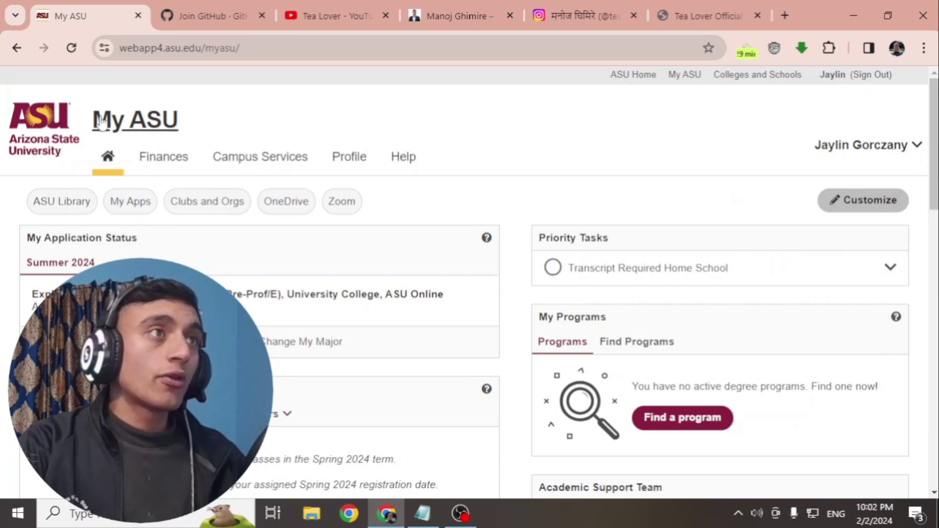
Copy the ASURITE User ID from the My ASU profile details.
{"action": "left_click", "coordinate": [890, 145]}
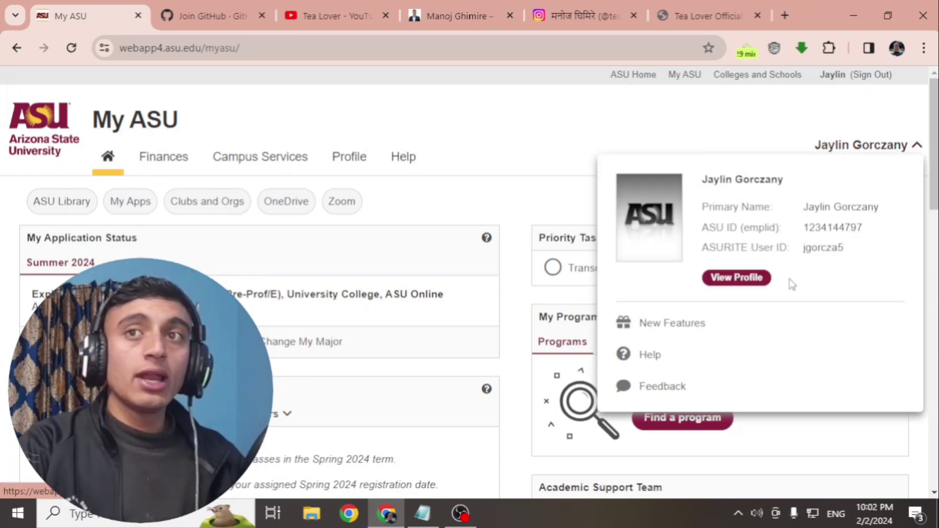
{"action": "left_click_drag", "start_coordinate": [803, 247], "coordinate": [837, 247]}
{"action": "right_click", "coordinate": [820, 259]}
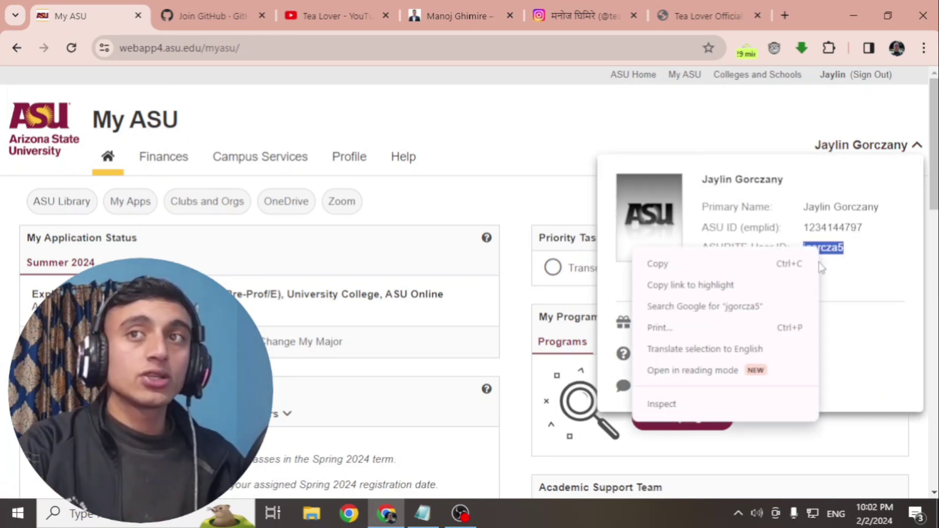
{"action": "left_click", "coordinate": [656, 264]}
Copy the ASU e-mail address from the saved notes window.
{"action": "key", "text": "ctrl+Tab"}
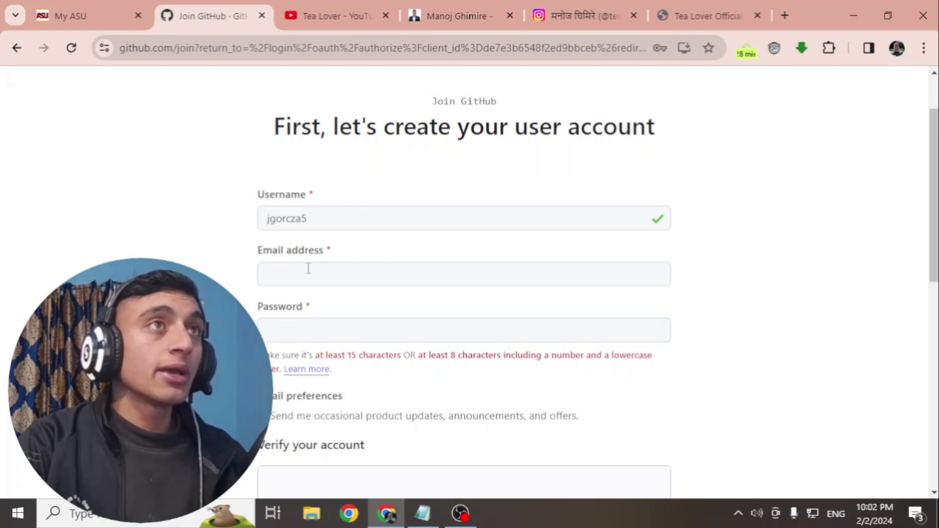
{"action": "key", "text": "alt+Tab"}
{"action": "left_click_drag", "start_coordinate": [434, 69], "coordinate": [426, 129]}
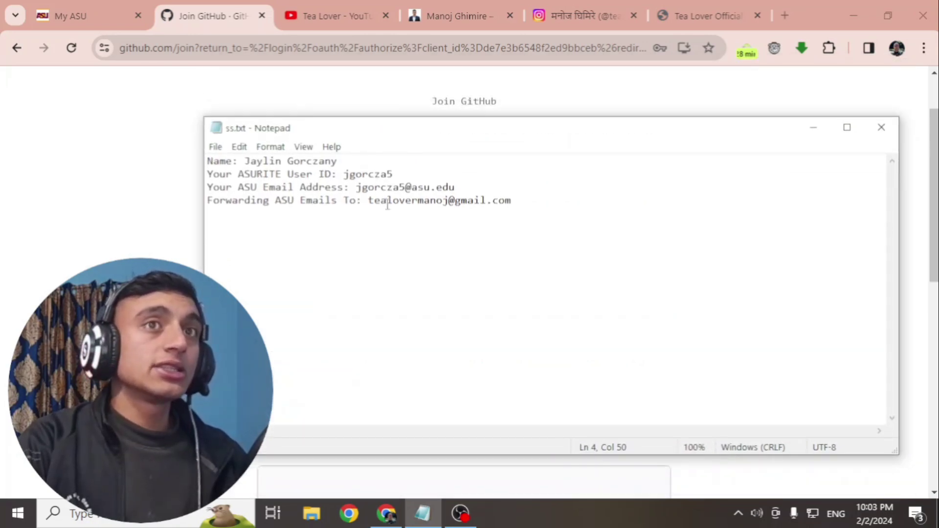
{"action": "left_click_drag", "start_coordinate": [357, 187], "coordinate": [465, 187]}
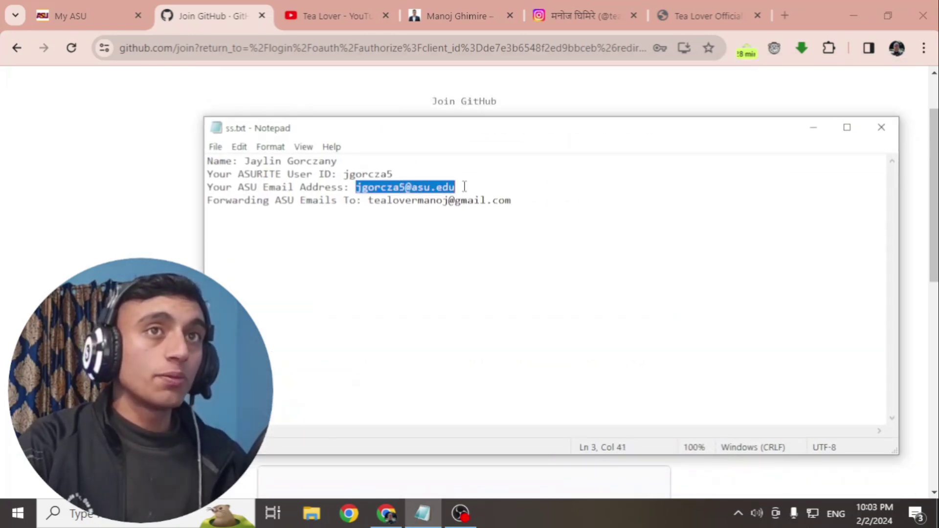
{"action": "right_click", "coordinate": [423, 193]}
{"action": "left_click", "coordinate": [448, 236]}
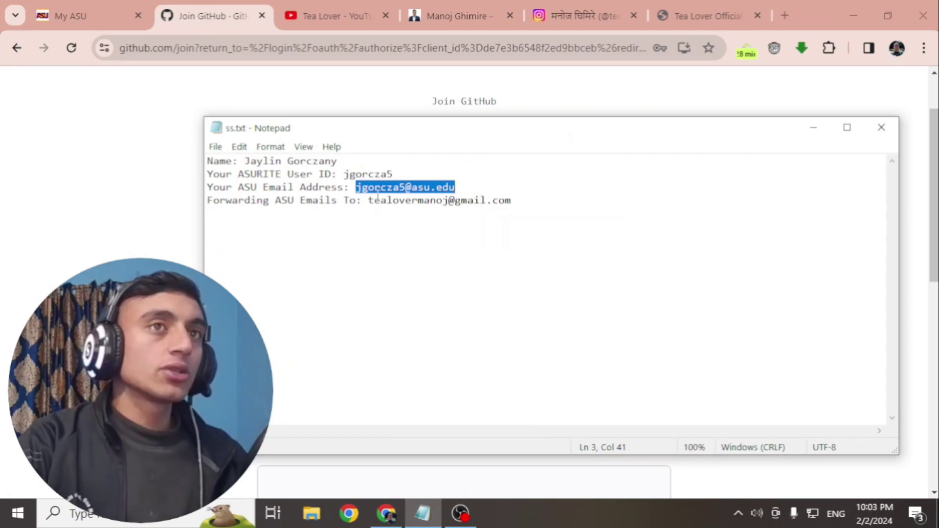
Paste the ASU e-mail into the sign-up Email field and enter the account password.
{"action": "left_click", "coordinate": [209, 264]}
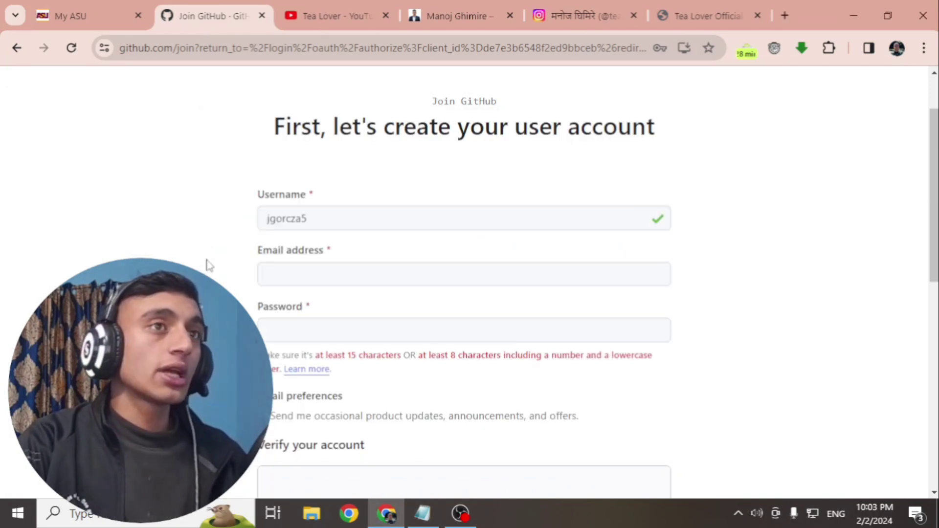
{"action": "left_click", "coordinate": [300, 266]}
{"action": "right_click", "coordinate": [300, 269]}
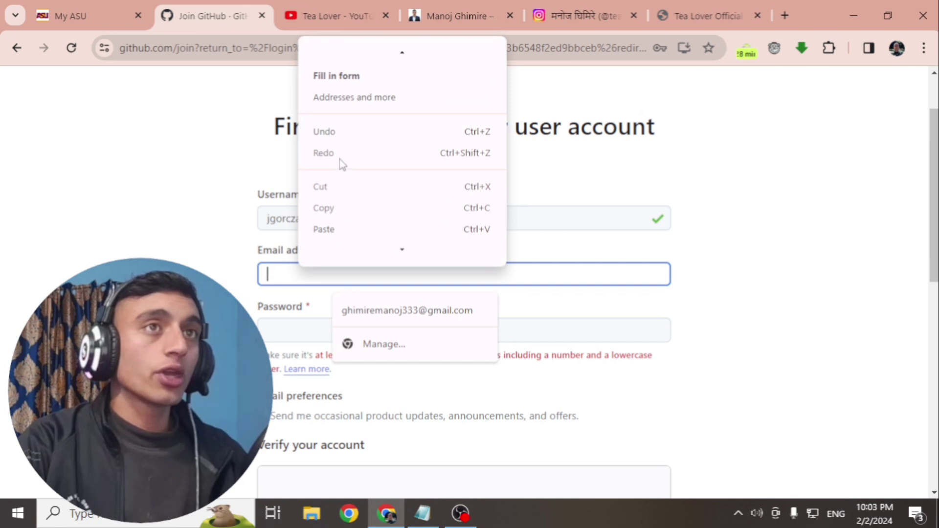
{"action": "left_click", "coordinate": [337, 228]}
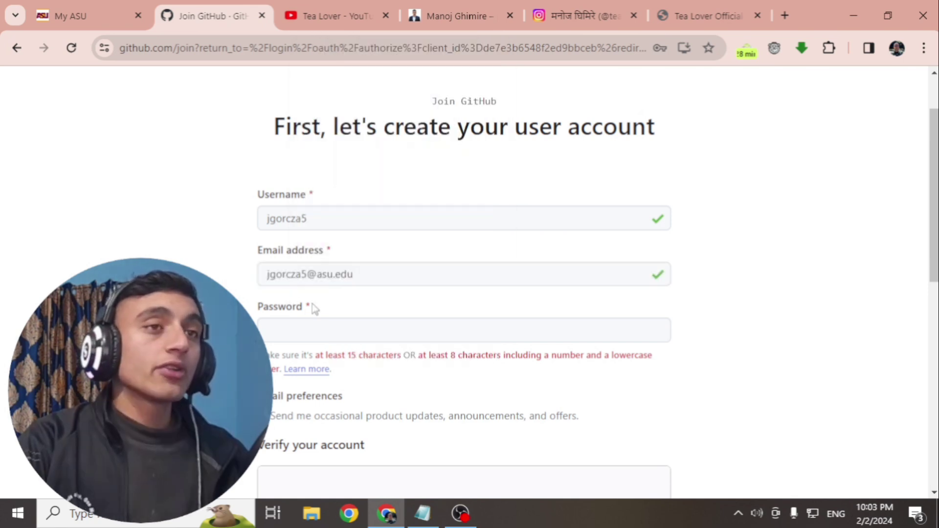
{"action": "left_click", "coordinate": [334, 334]}
{"action": "key", "text": "ctrl+v"}
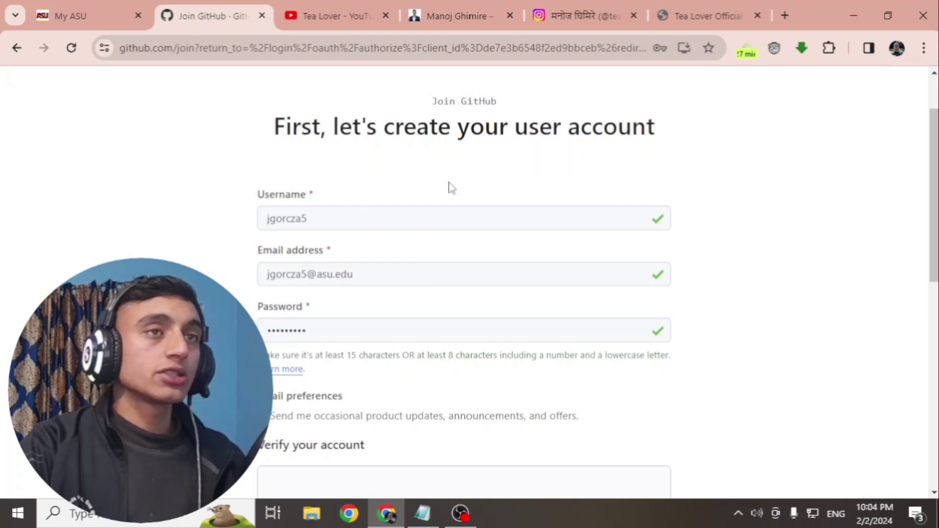
Solve the verification puzzle to reach the launch-code page for the school e-mail.
{"action": "scroll", "coordinate": [478, 230], "scroll_direction": "down", "scroll_amount": 8}
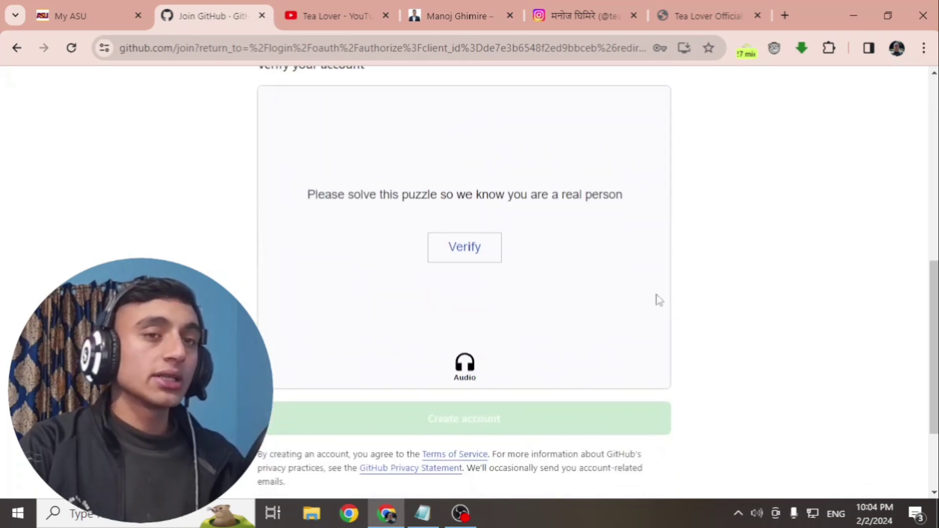
{"action": "left_click", "coordinate": [456, 246]}
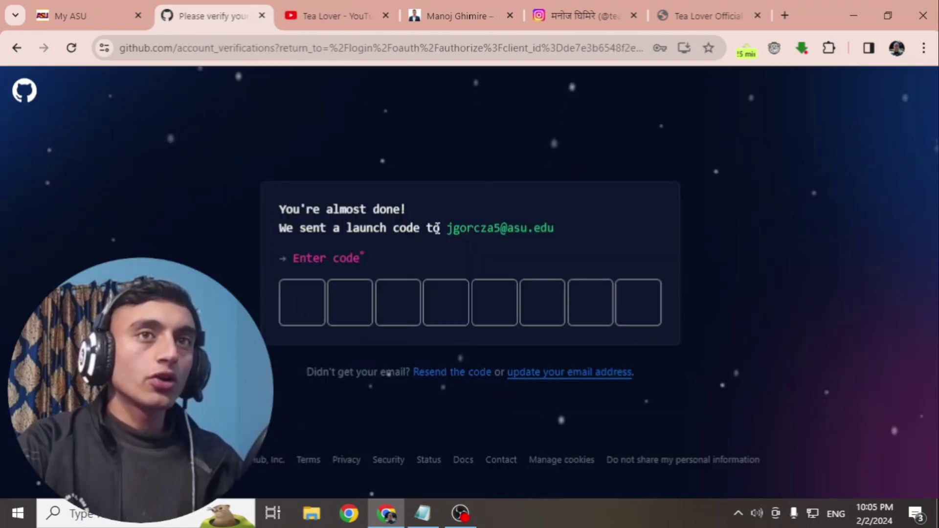
{"action": "left_click_drag", "start_coordinate": [446, 228], "coordinate": [558, 234]}
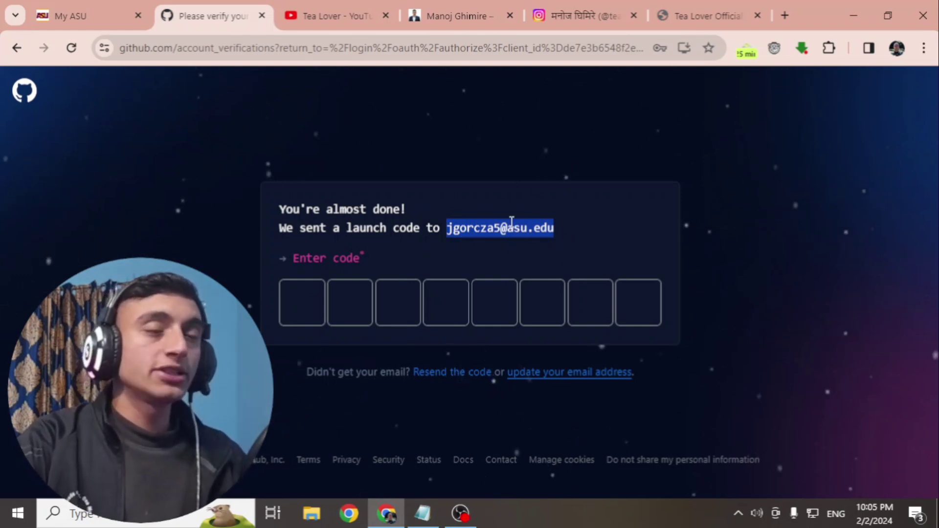
{"action": "left_click", "coordinate": [310, 298]}
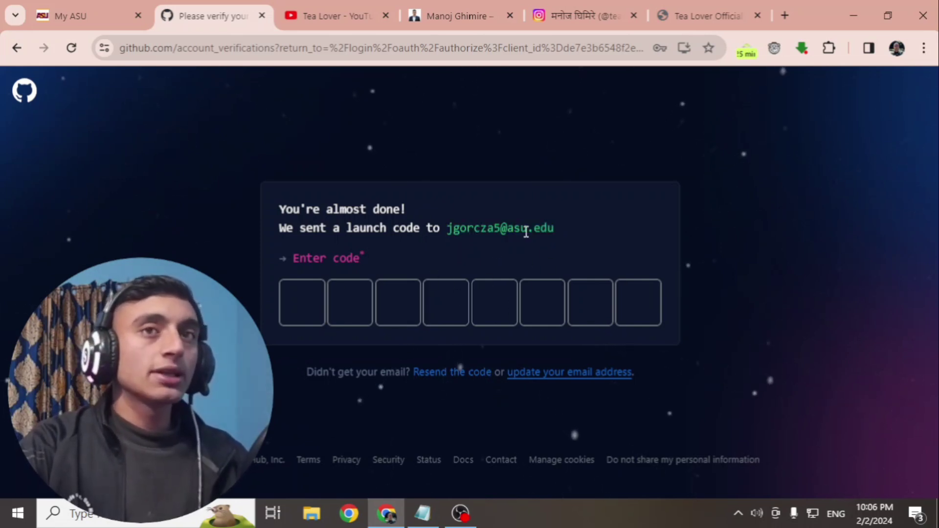
{"action": "left_click_drag", "start_coordinate": [449, 231], "coordinate": [557, 233]}
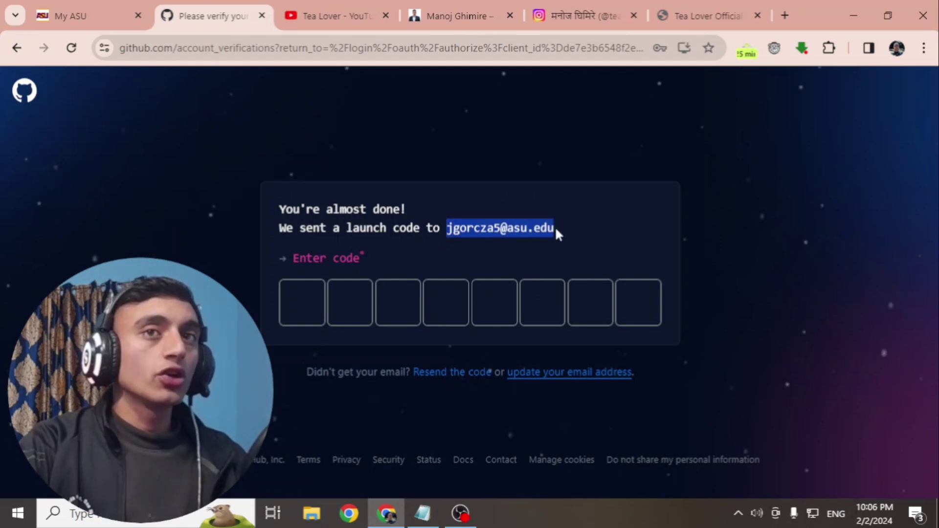
{"action": "left_click", "coordinate": [577, 235]}
In a new tab, open GitHub's launch-code e-mail in Gmail's Spam folder and copy the code.
{"action": "left_click", "coordinate": [785, 16]}
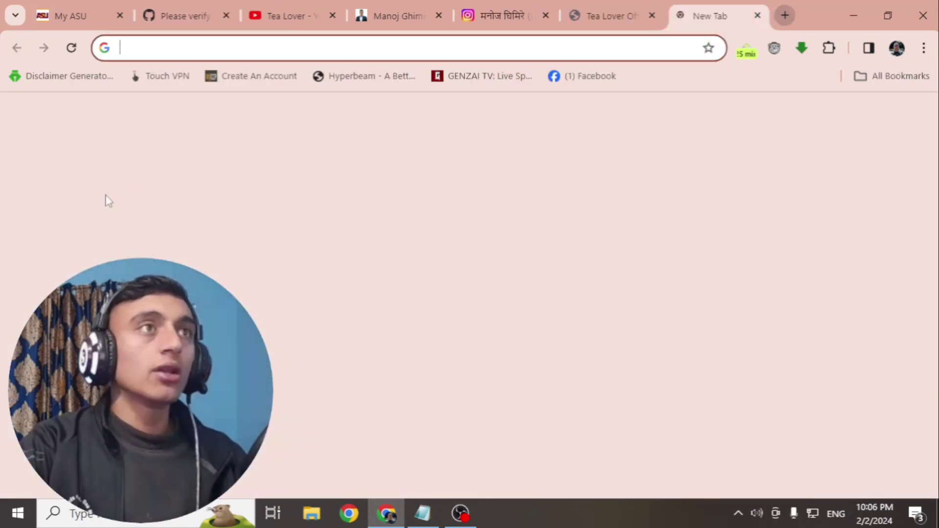
{"action": "left_click", "coordinate": [470, 76]}
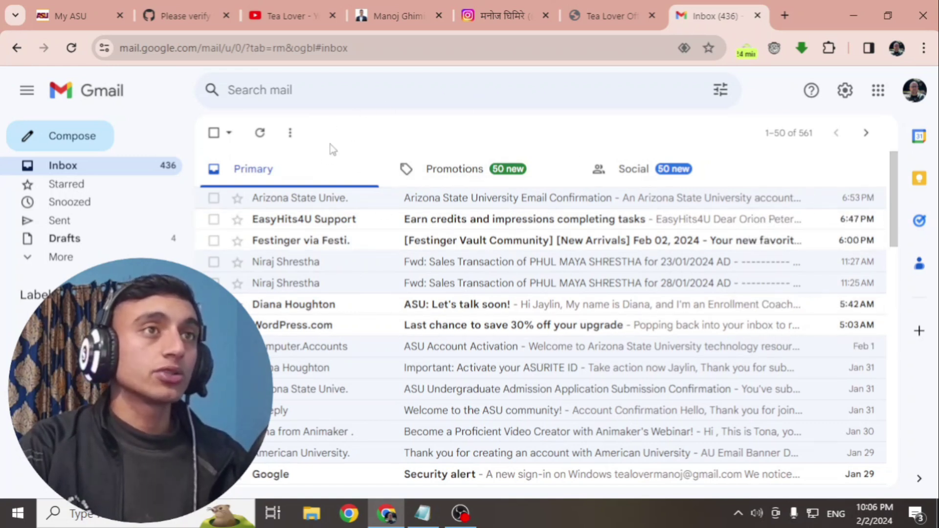
{"action": "left_click", "coordinate": [61, 257]}
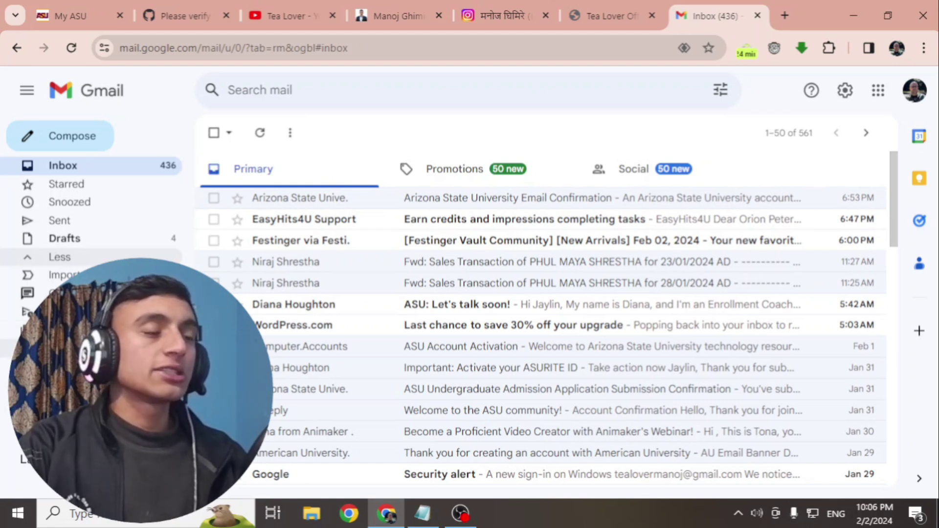
{"action": "left_click", "coordinate": [59, 347]}
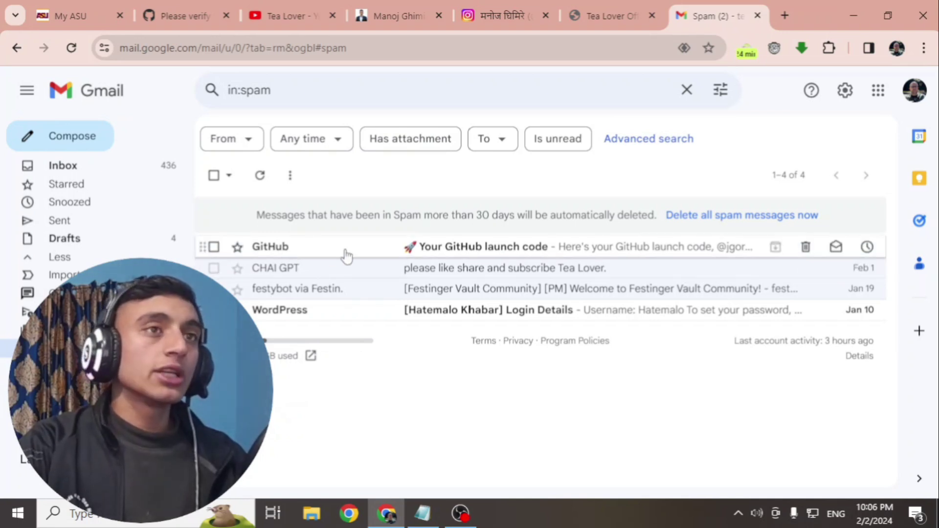
{"action": "left_click", "coordinate": [380, 253]}
{"action": "scroll", "coordinate": [404, 297], "scroll_direction": "down", "scroll_amount": 5}
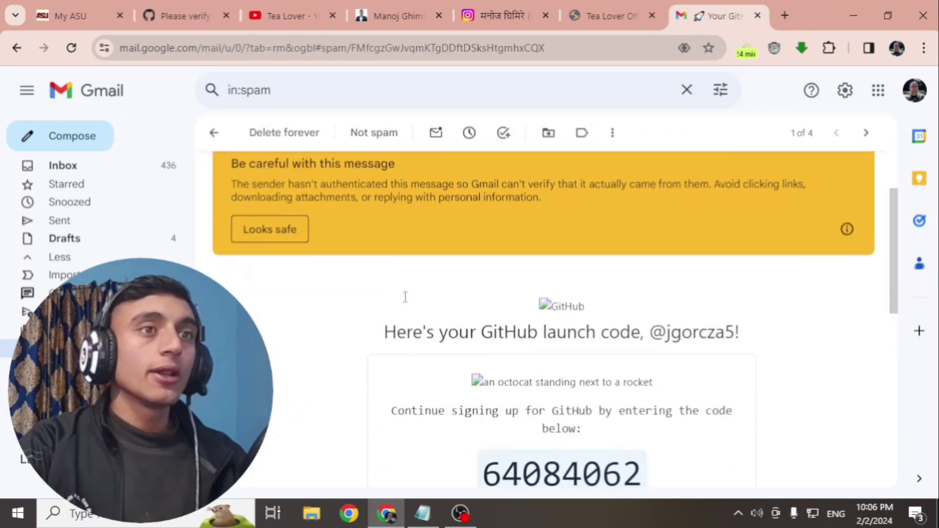
{"action": "left_click_drag", "start_coordinate": [469, 373], "coordinate": [642, 363]}
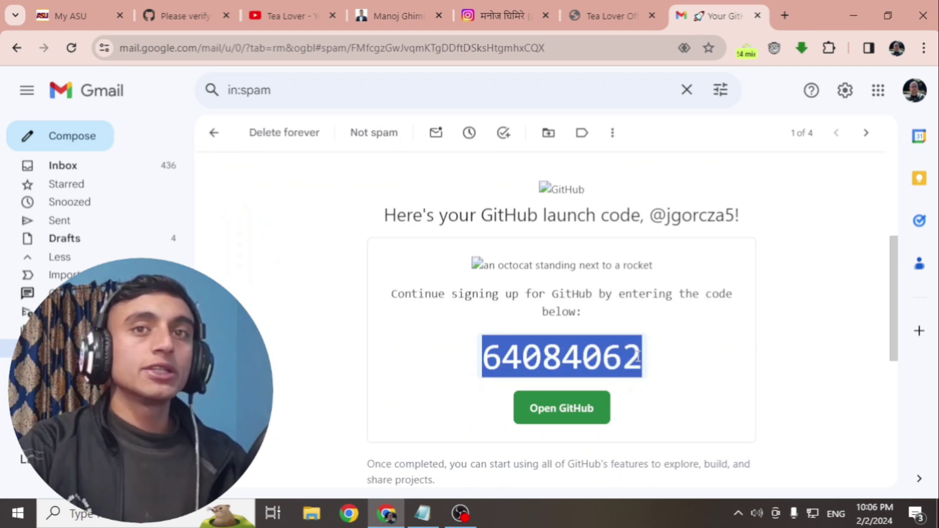
{"action": "scroll", "coordinate": [551, 325], "scroll_direction": "up", "scroll_amount": 3}
Paste the copied launch code into GitHub's verification code boxes.
{"action": "left_click", "coordinate": [181, 15]}
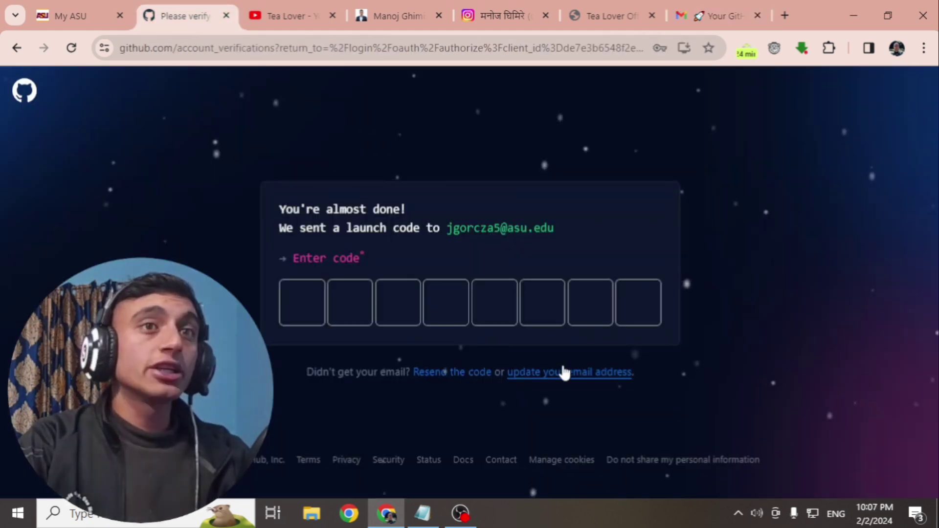
{"action": "right_click", "coordinate": [317, 308]}
{"action": "left_click", "coordinate": [342, 186]}
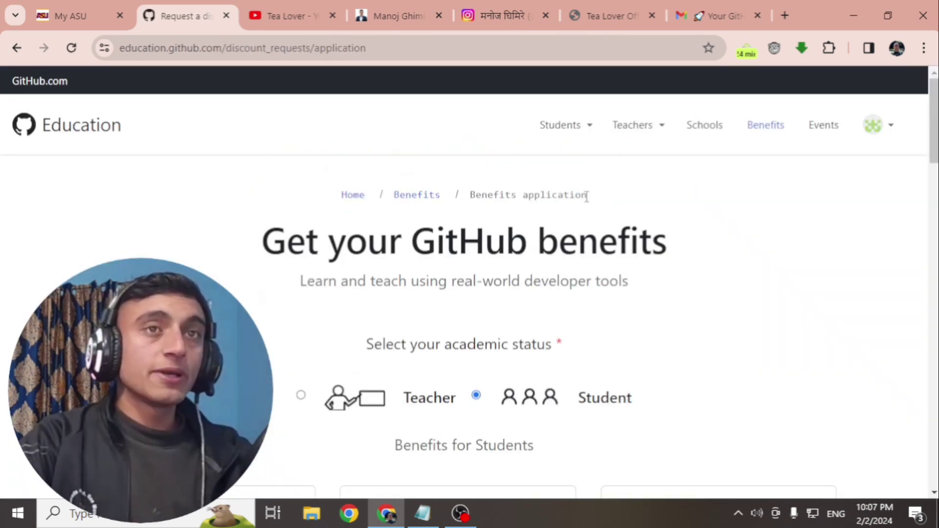
Submit the application with the ASU e-mail and Arizona State University as the school.
{"action": "scroll", "coordinate": [507, 181], "scroll_direction": "down", "scroll_amount": 10}
{"action": "scroll", "coordinate": [464, 183], "scroll_direction": "down", "scroll_amount": 10}
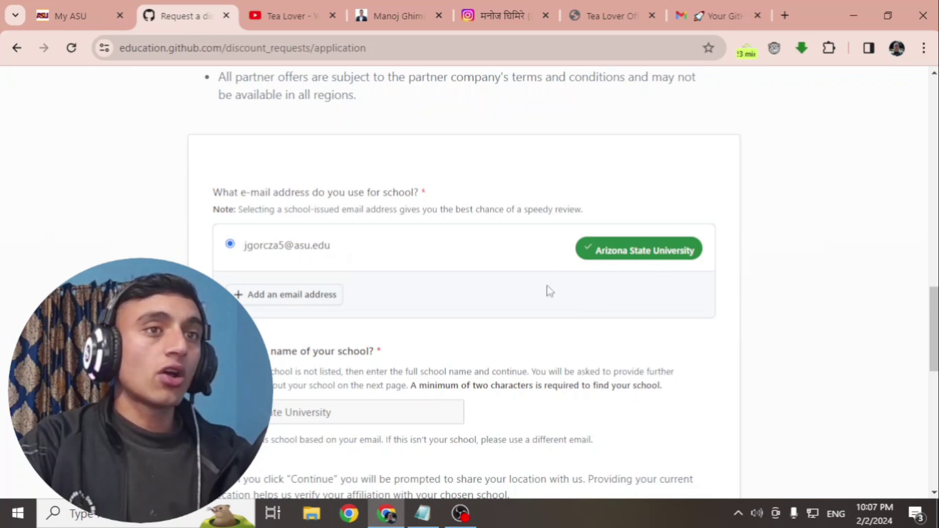
{"action": "scroll", "coordinate": [404, 192], "scroll_direction": "down", "scroll_amount": 5}
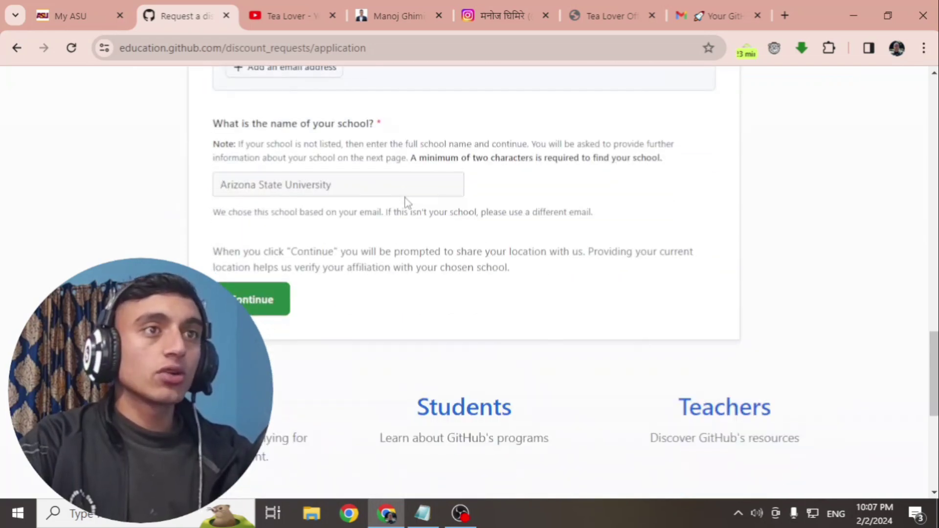
{"action": "left_click", "coordinate": [255, 310]}
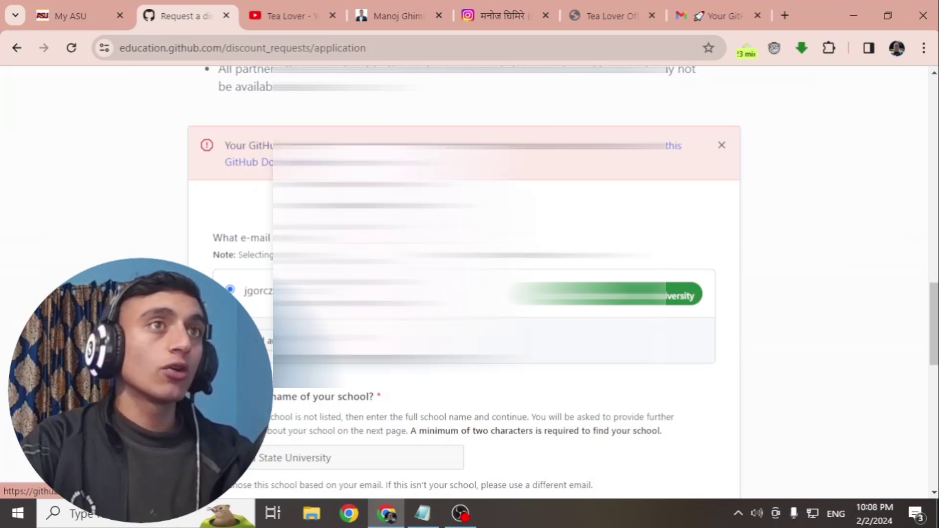
Confirm the recovery codes are saved and finish two-factor setup, then return to the discount form.
{"action": "left_click", "coordinate": [249, 145], "text": "ctrl"}
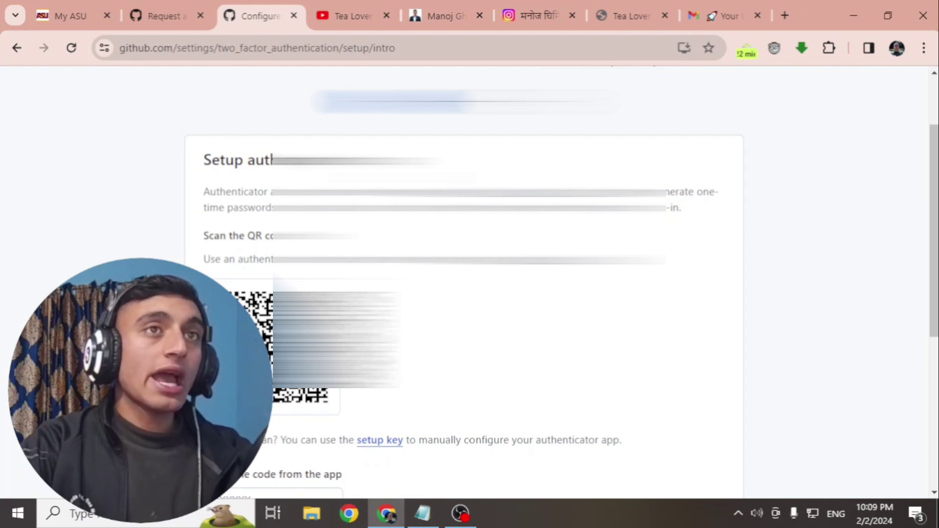
{"action": "scroll", "coordinate": [313, 351], "scroll_direction": "down", "scroll_amount": 5}
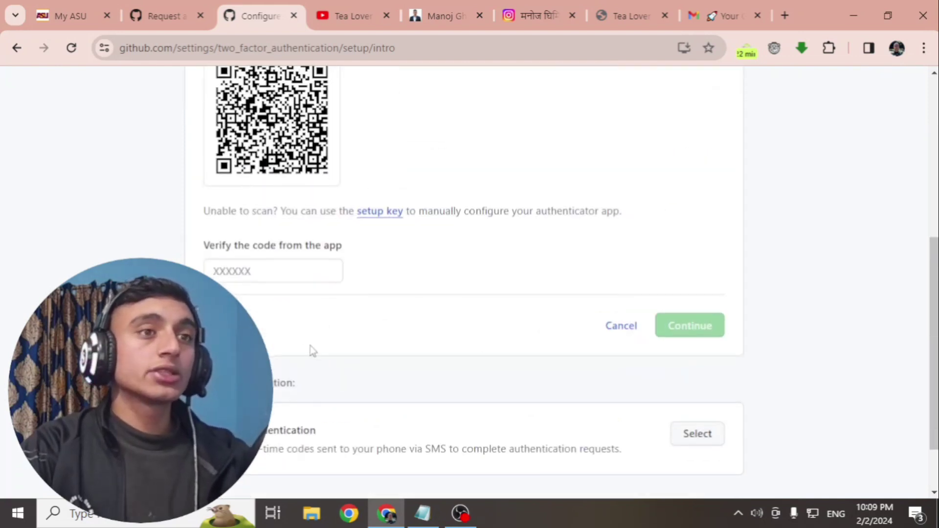
{"action": "scroll", "coordinate": [313, 351], "scroll_direction": "down", "scroll_amount": 2}
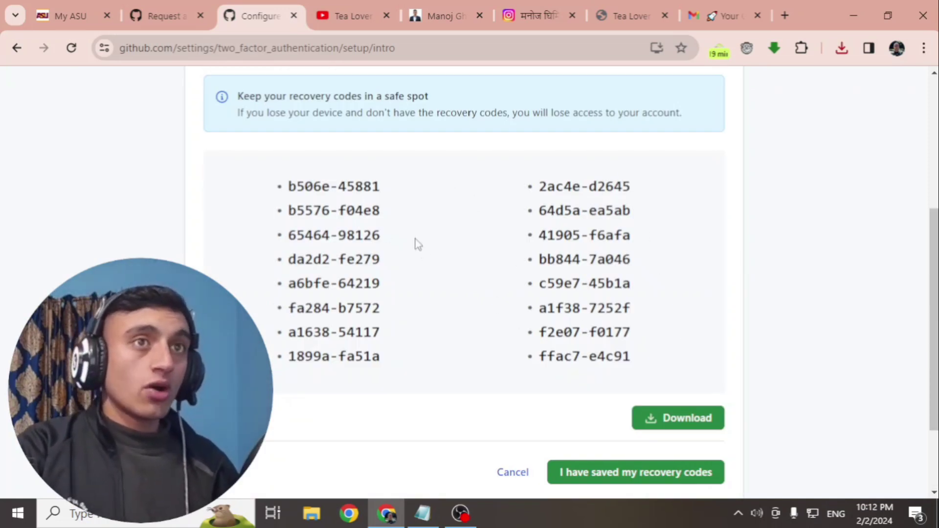
{"action": "scroll", "coordinate": [417, 244], "scroll_direction": "up", "scroll_amount": 1}
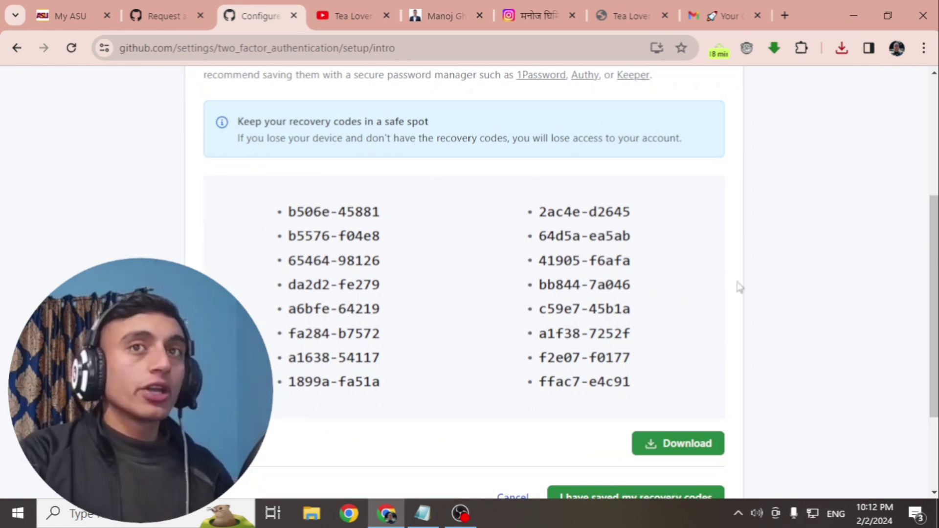
{"action": "scroll", "coordinate": [634, 242], "scroll_direction": "down", "scroll_amount": 3}
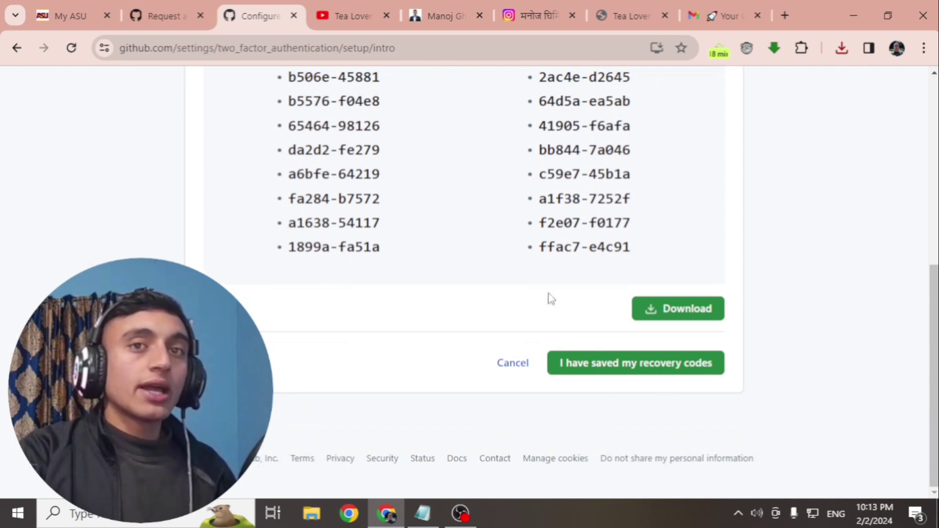
{"action": "left_click", "coordinate": [641, 371]}
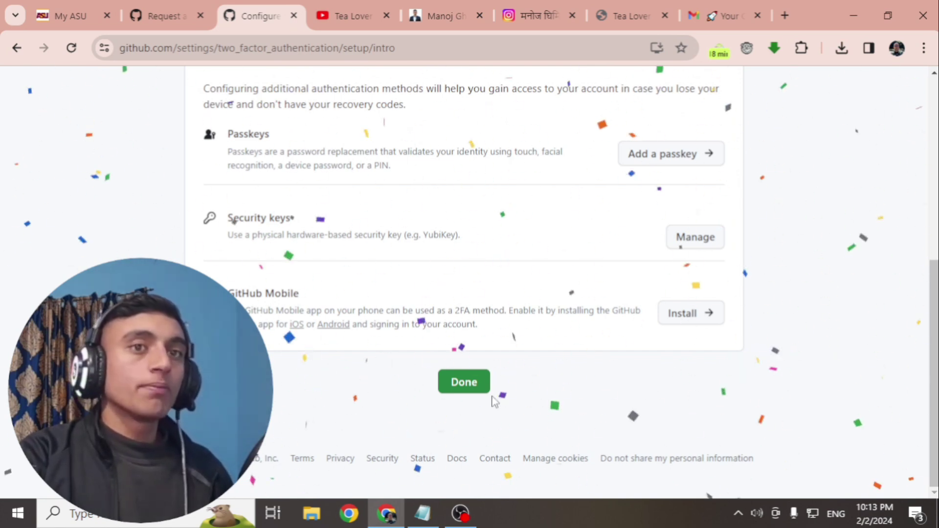
{"action": "left_click", "coordinate": [470, 389]}
{"action": "key", "text": "ctrl+shift+Tab"}
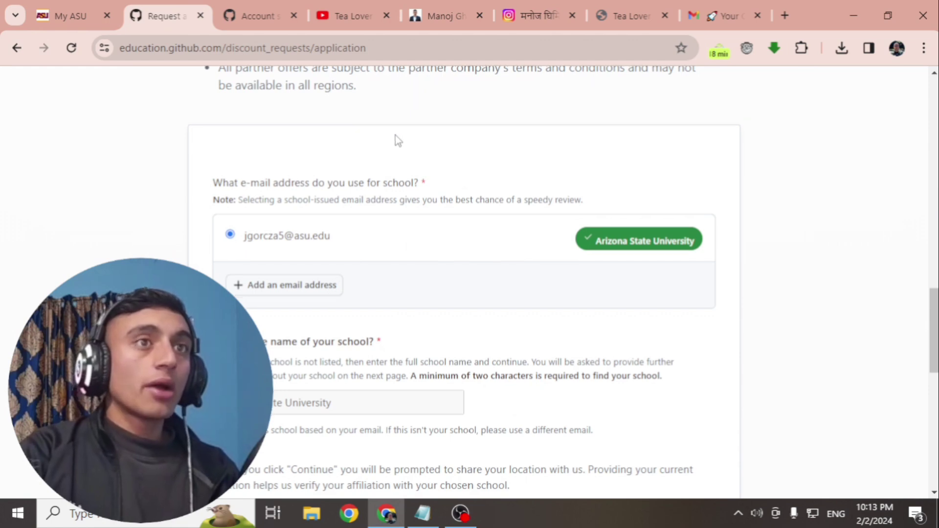
Continue past the Arizona State University details to the proof upload page, then show the desktop.
{"action": "scroll", "coordinate": [395, 142], "scroll_direction": "down", "scroll_amount": 5}
{"action": "scroll", "coordinate": [397, 150], "scroll_direction": "up", "scroll_amount": 2}
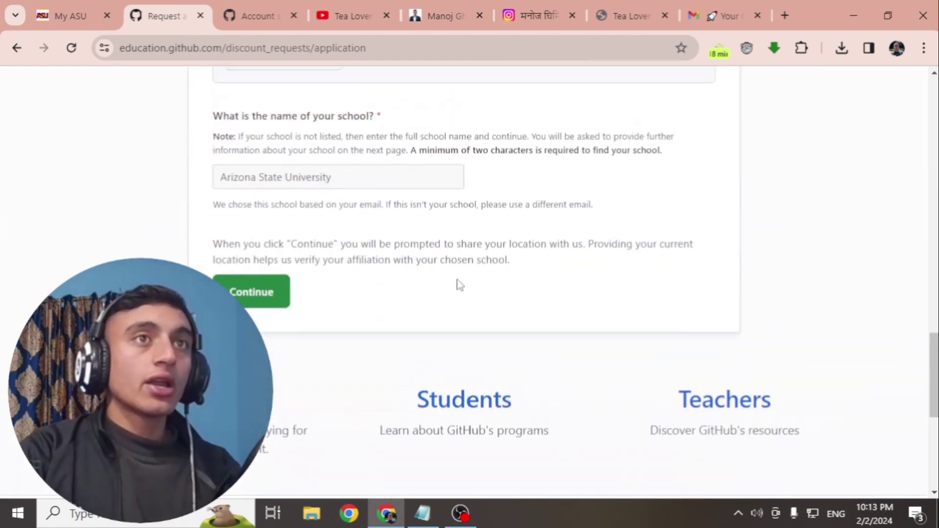
{"action": "scroll", "coordinate": [456, 283], "scroll_direction": "up", "scroll_amount": 10}
{"action": "scroll", "coordinate": [457, 257], "scroll_direction": "down", "scroll_amount": 5}
{"action": "scroll", "coordinate": [404, 321], "scroll_direction": "down", "scroll_amount": 5}
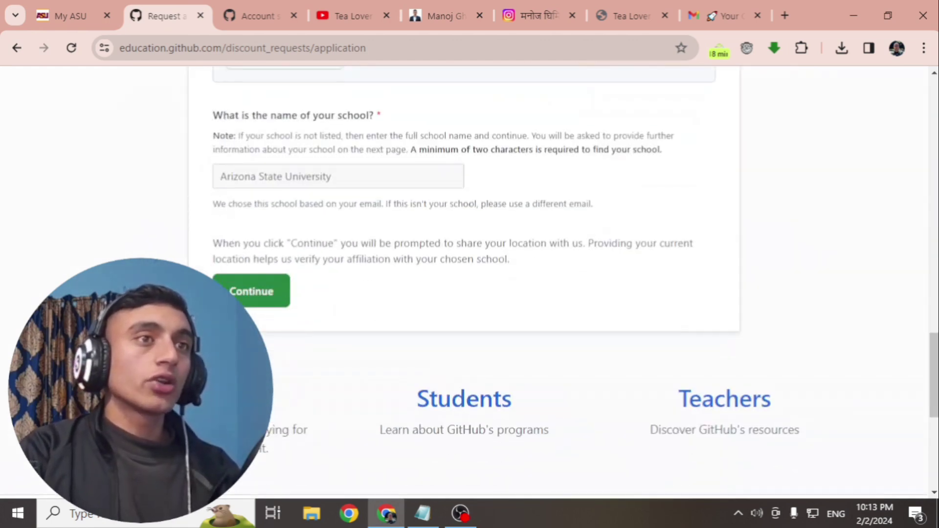
{"action": "left_click", "coordinate": [252, 296]}
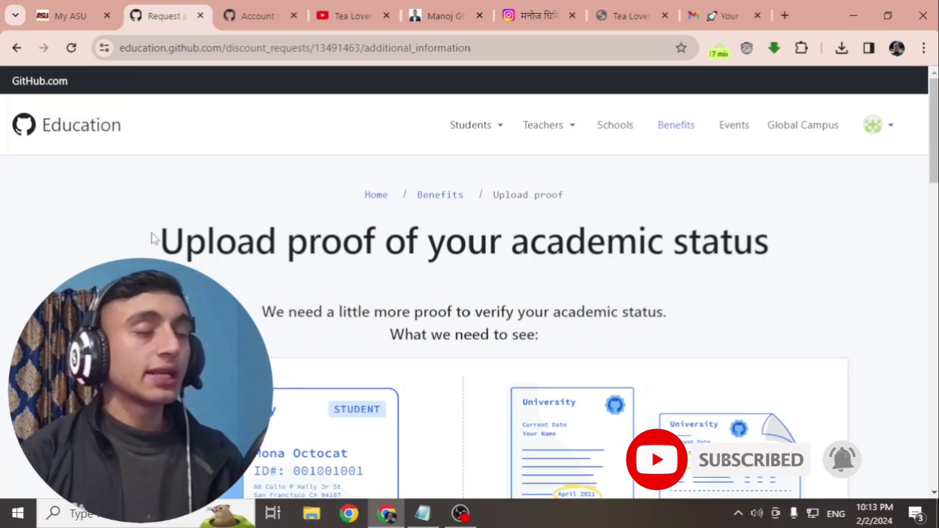
{"action": "key", "text": "super+d"}
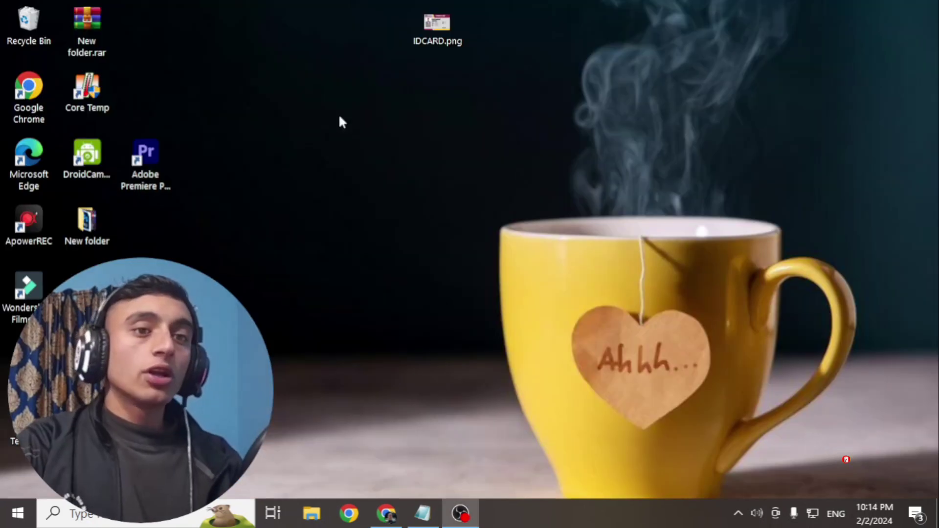
Open IDCARD.png from the desktop in Photos to check the ASU ID card, then return to Chrome.
{"action": "left_click", "coordinate": [437, 24]}
{"action": "key", "text": "Return"}
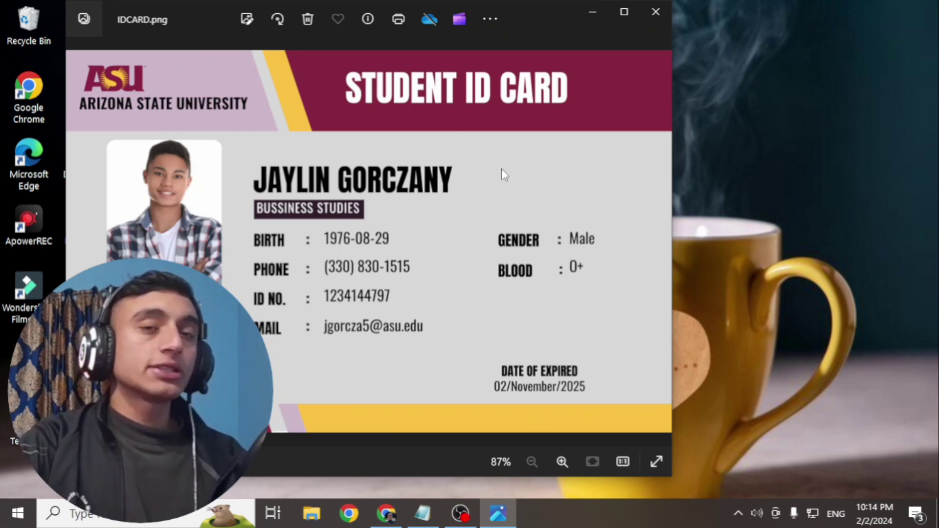
{"action": "key", "text": "alt+Tab"}
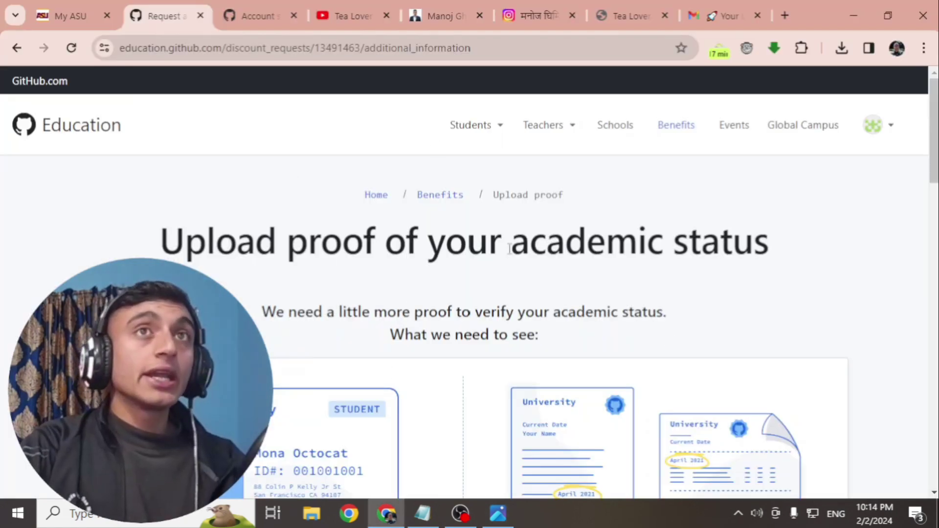
Open the student GitHub pack 2024 post on Tea Lover Official and follow its Canva design link.
{"action": "left_click", "coordinate": [607, 16]}
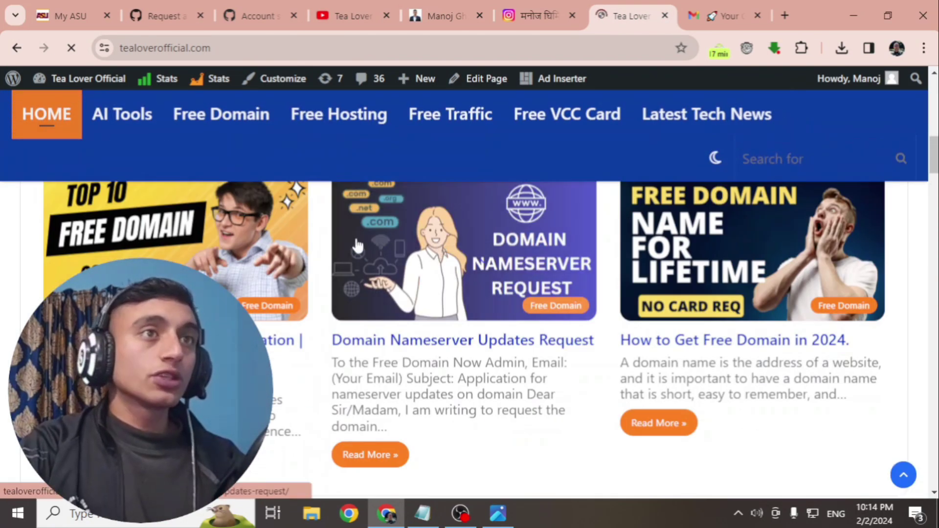
{"action": "scroll", "coordinate": [371, 246], "scroll_direction": "down", "scroll_amount": 10}
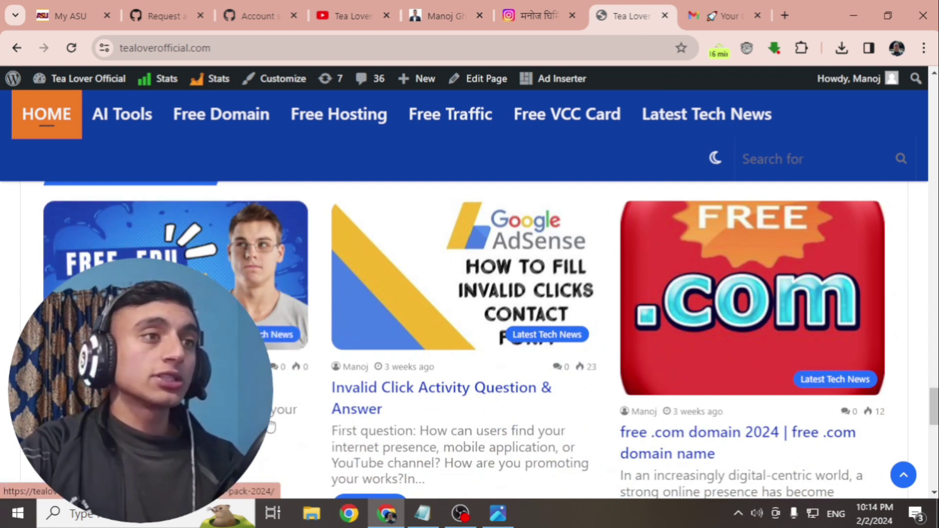
{"action": "left_click", "coordinate": [297, 233]}
{"action": "scroll", "coordinate": [297, 234], "scroll_direction": "down", "scroll_amount": 15}
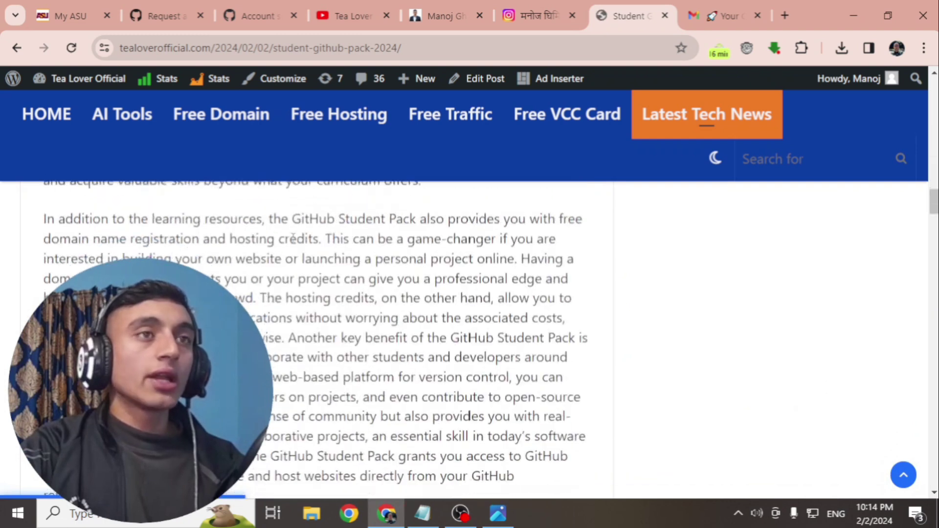
{"action": "scroll", "coordinate": [294, 238], "scroll_direction": "down", "scroll_amount": 15}
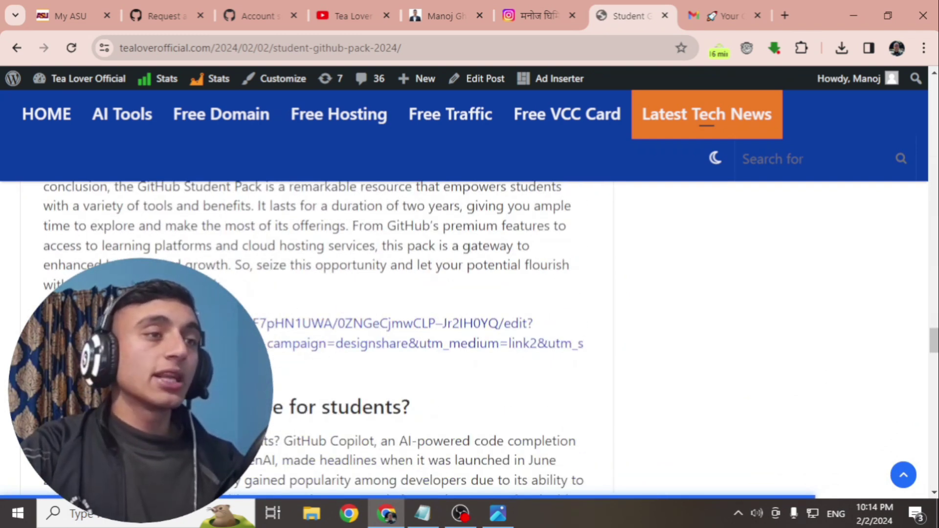
{"action": "left_click", "coordinate": [386, 347]}
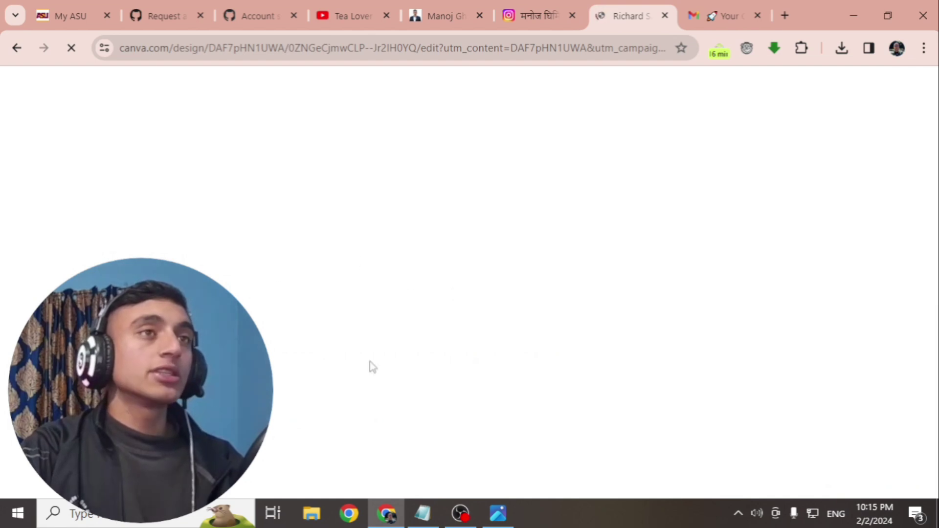
Select the ASU ID number on the My ASU profile and compare it with the Canva ID card design.
{"action": "scroll", "coordinate": [489, 369], "scroll_direction": "down", "scroll_amount": 4}
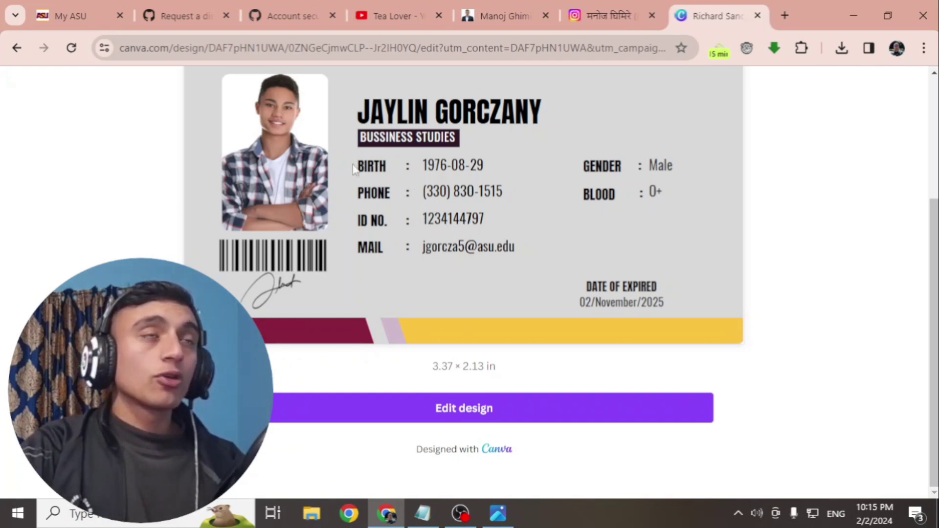
{"action": "left_click", "coordinate": [69, 15]}
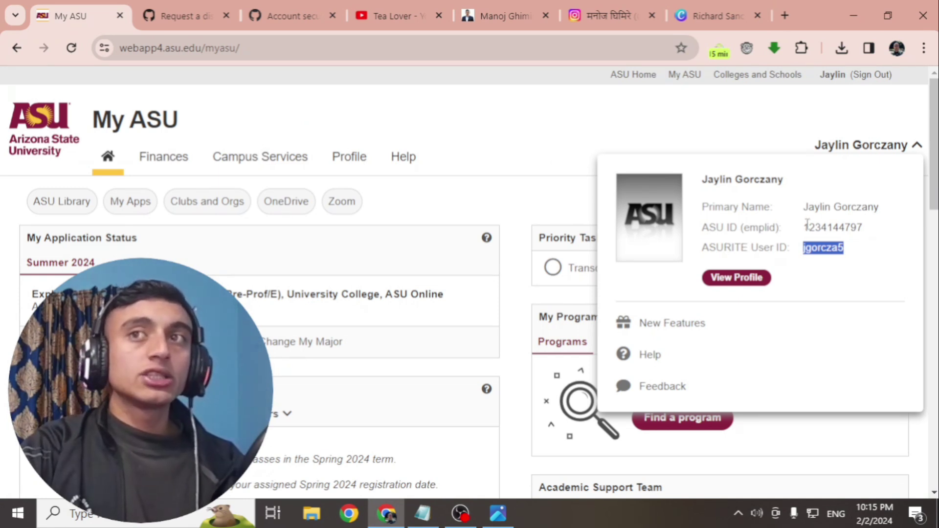
{"action": "left_click_drag", "start_coordinate": [804, 225], "coordinate": [874, 235]}
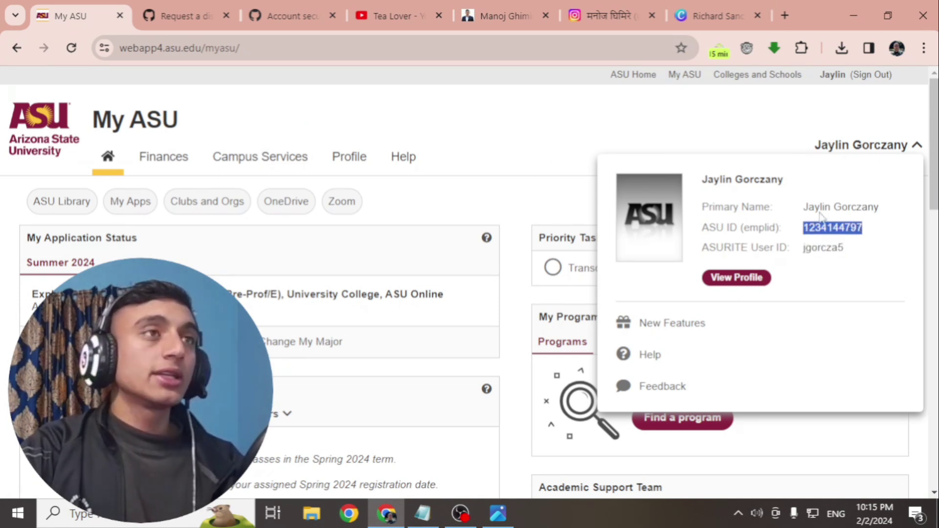
{"action": "left_click", "coordinate": [718, 16]}
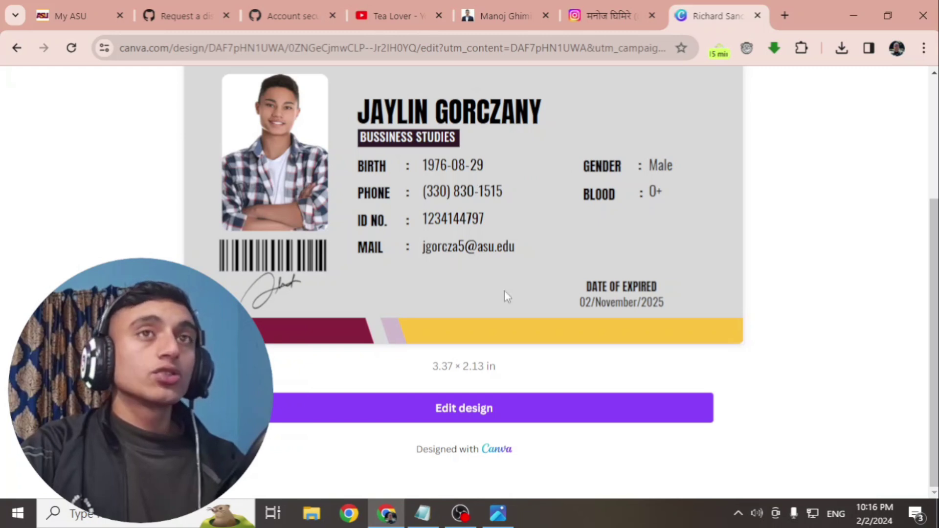
{"action": "scroll", "coordinate": [453, 252], "scroll_direction": "up", "scroll_amount": 3}
{"action": "scroll", "coordinate": [524, 308], "scroll_direction": "down", "scroll_amount": 2}
{"action": "scroll", "coordinate": [680, 135], "scroll_direction": "up", "scroll_amount": 1}
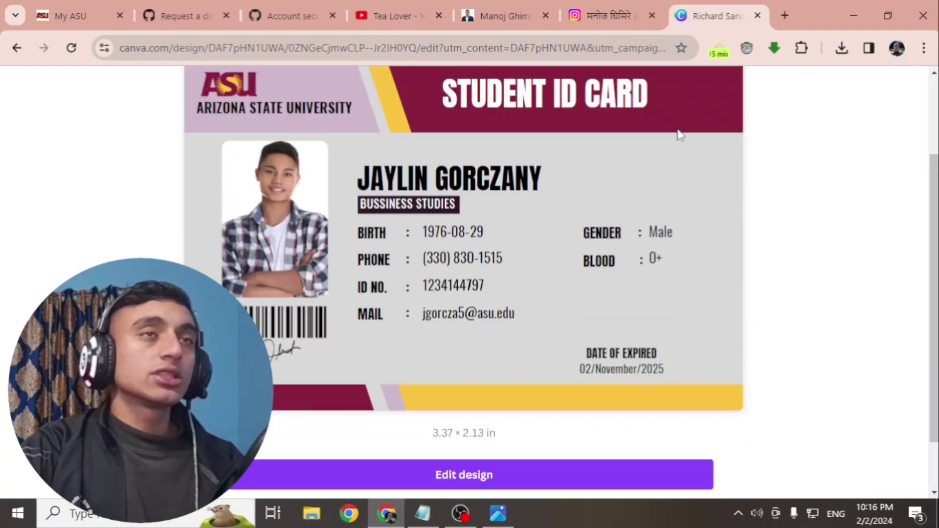
{"action": "scroll", "coordinate": [680, 135], "scroll_direction": "up", "scroll_amount": 2}
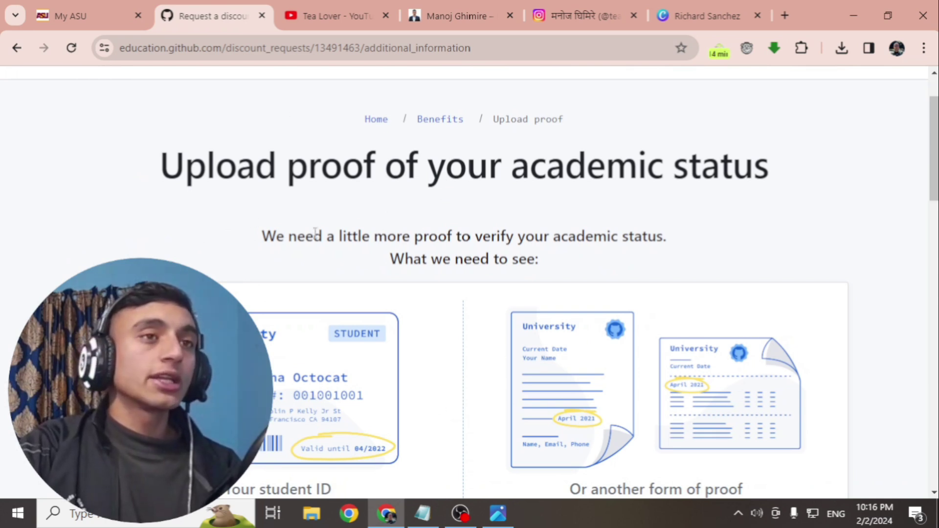
Start Take a picture in the GitHub upload box and allow camera access this time.
{"action": "scroll", "coordinate": [575, 271], "scroll_direction": "down", "scroll_amount": 10}
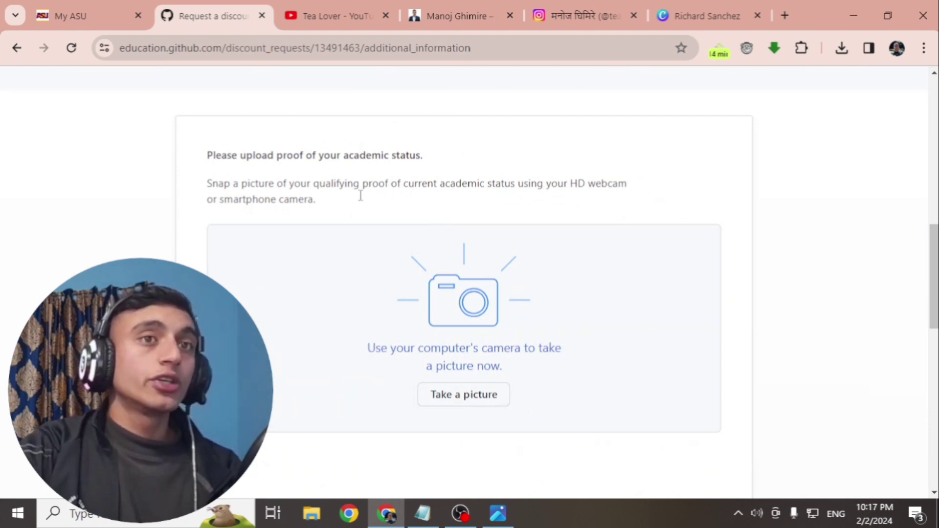
{"action": "scroll", "coordinate": [709, 220], "scroll_direction": "down", "scroll_amount": 1}
{"action": "scroll", "coordinate": [587, 333], "scroll_direction": "up", "scroll_amount": 1}
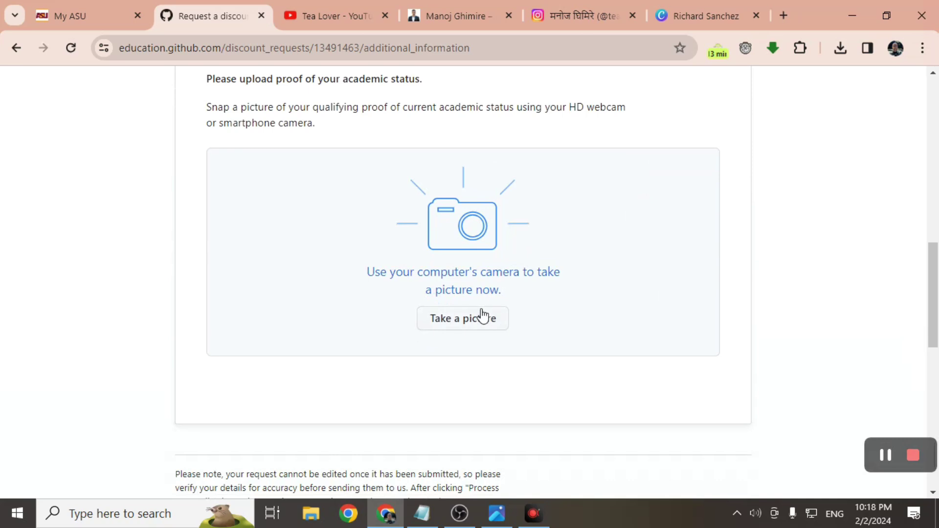
{"action": "left_click", "coordinate": [461, 322]}
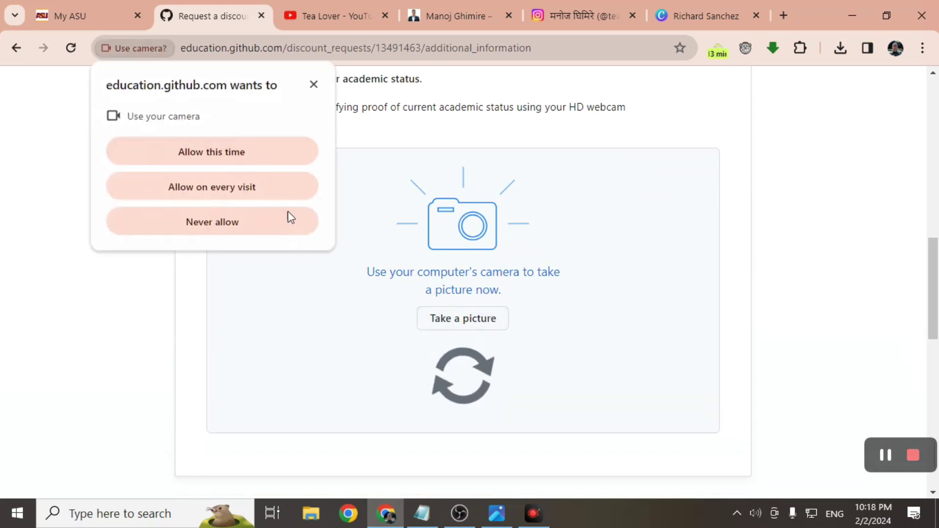
{"action": "left_click", "coordinate": [198, 152]}
Restore OBS Studio from the taskbar and move its window near the top of the screen.
{"action": "scroll", "coordinate": [367, 293], "scroll_direction": "down", "scroll_amount": 3}
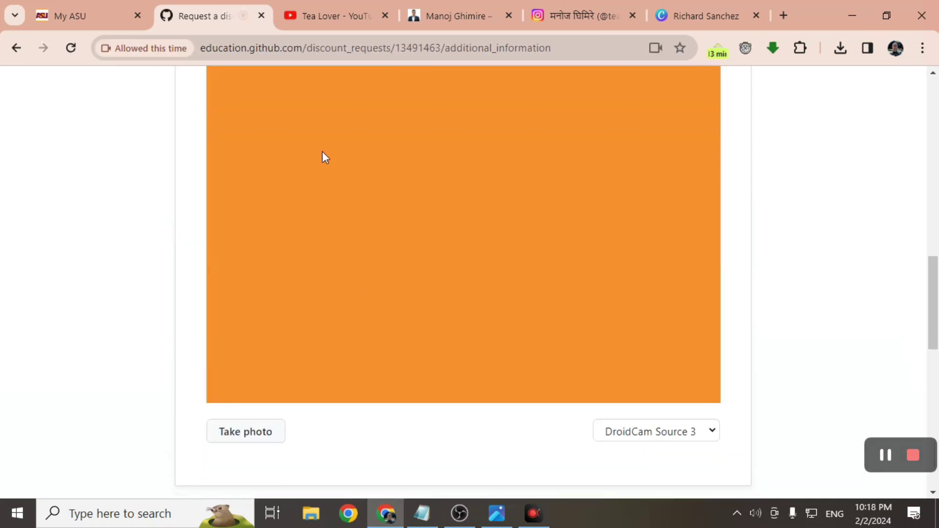
{"action": "scroll", "coordinate": [351, 226], "scroll_direction": "up", "scroll_amount": 2}
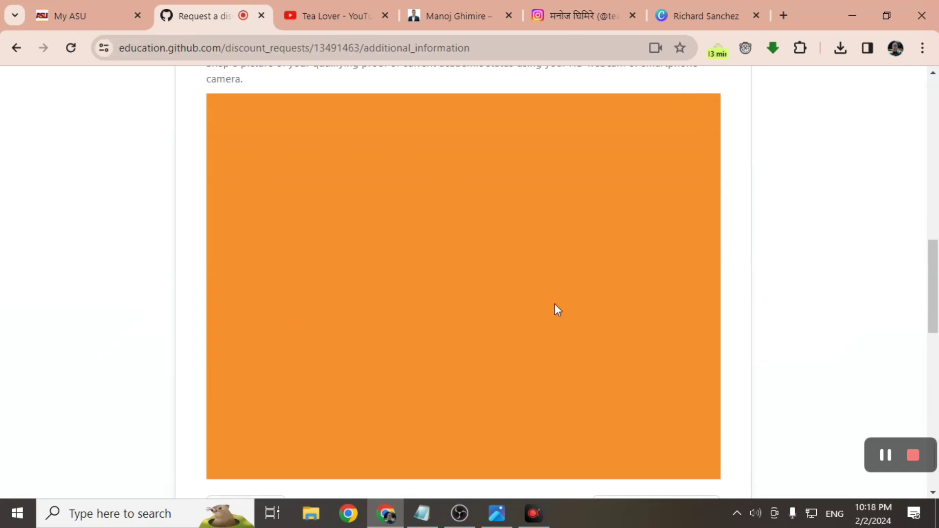
{"action": "left_click", "coordinate": [460, 513]}
{"action": "left_click_drag", "start_coordinate": [461, 224], "coordinate": [441, 30]}
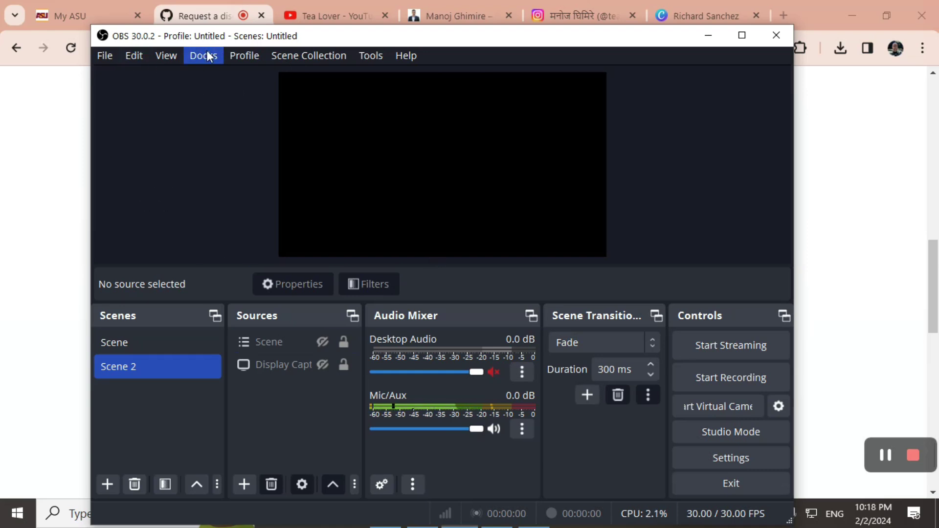
Add a new Image source to Scene 2 using IDCARD.png from the Desktop.
{"action": "right_click", "coordinate": [299, 399]}
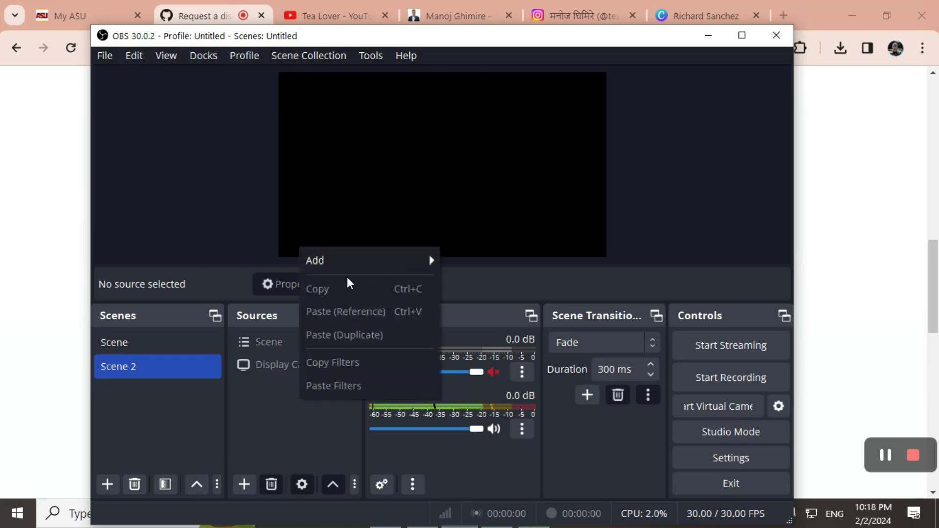
{"action": "mouse_move", "coordinate": [357, 260]}
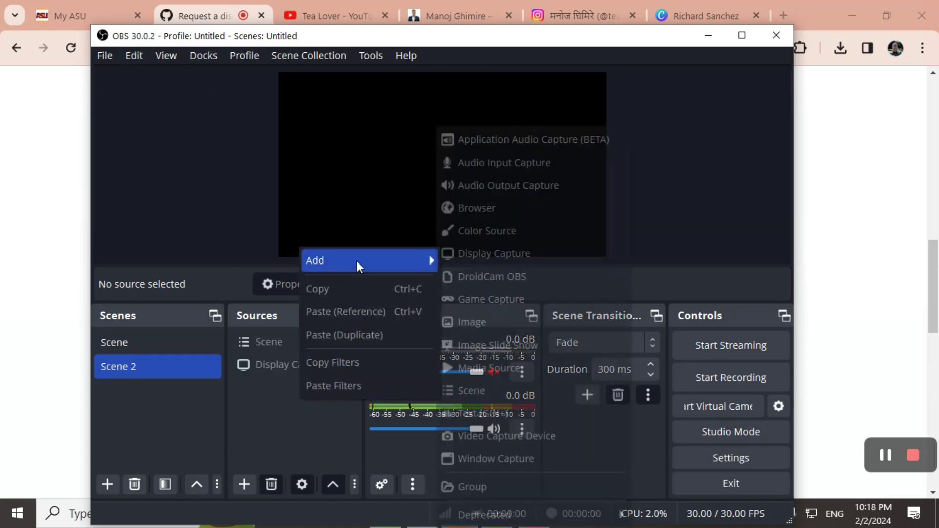
{"action": "left_click", "coordinate": [509, 322]}
{"action": "left_click", "coordinate": [478, 376]}
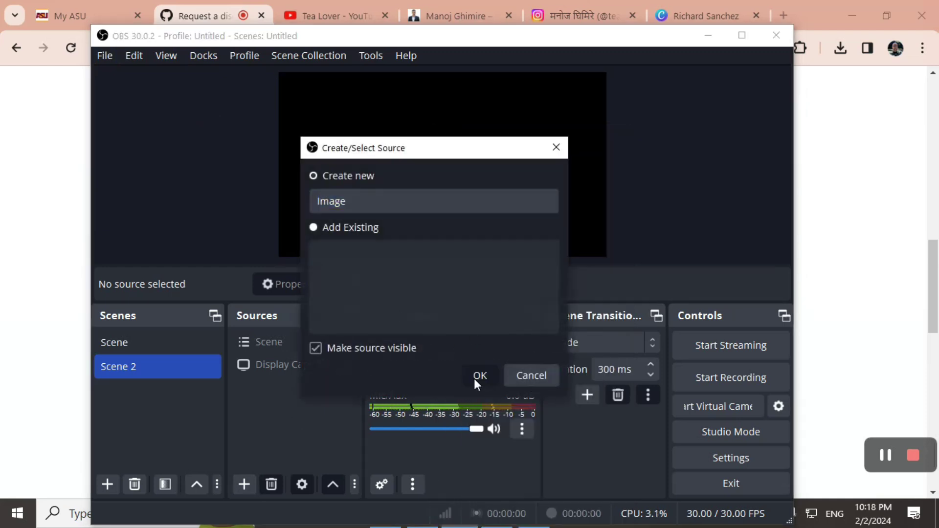
{"action": "left_click", "coordinate": [665, 275]}
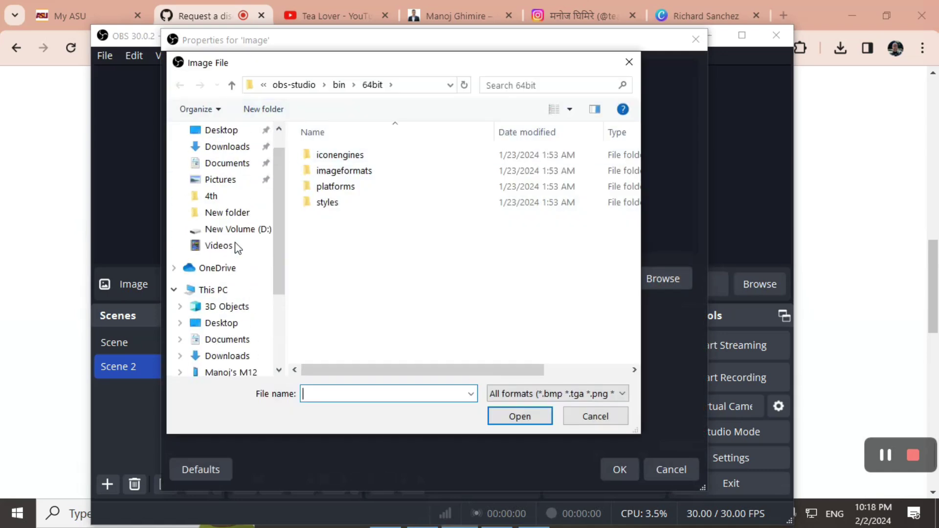
{"action": "left_click", "coordinate": [223, 133]}
{"action": "left_click", "coordinate": [419, 178]}
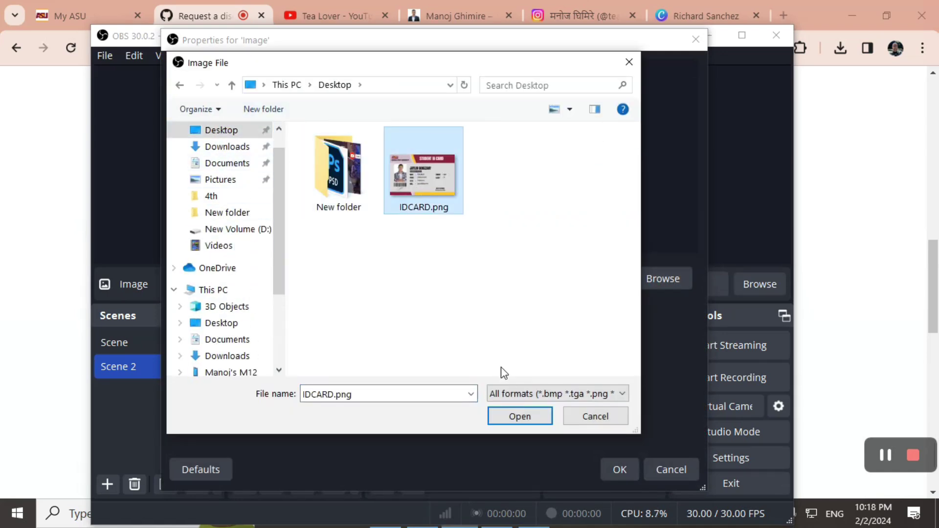
{"action": "left_click", "coordinate": [514, 413]}
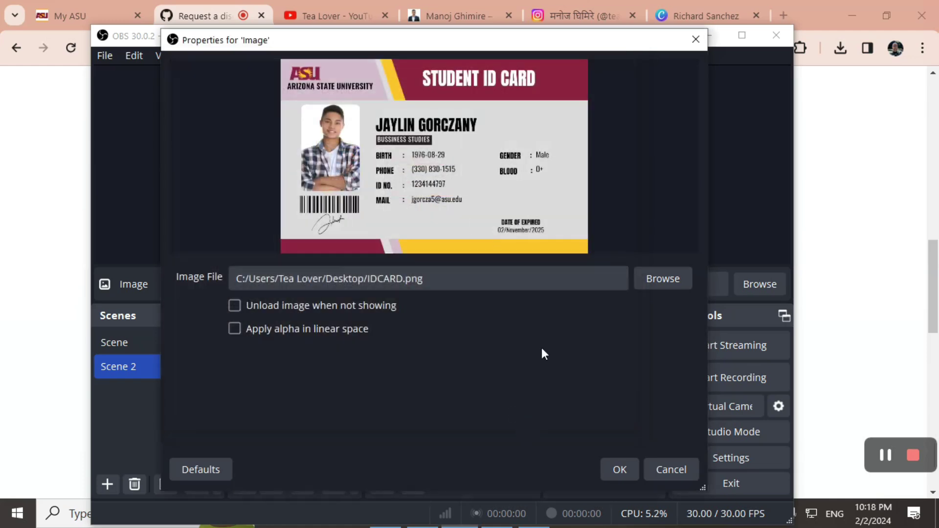
Confirm the image source settings, start the Virtual Camera, and minimize OBS.
{"action": "left_click", "coordinate": [630, 471]}
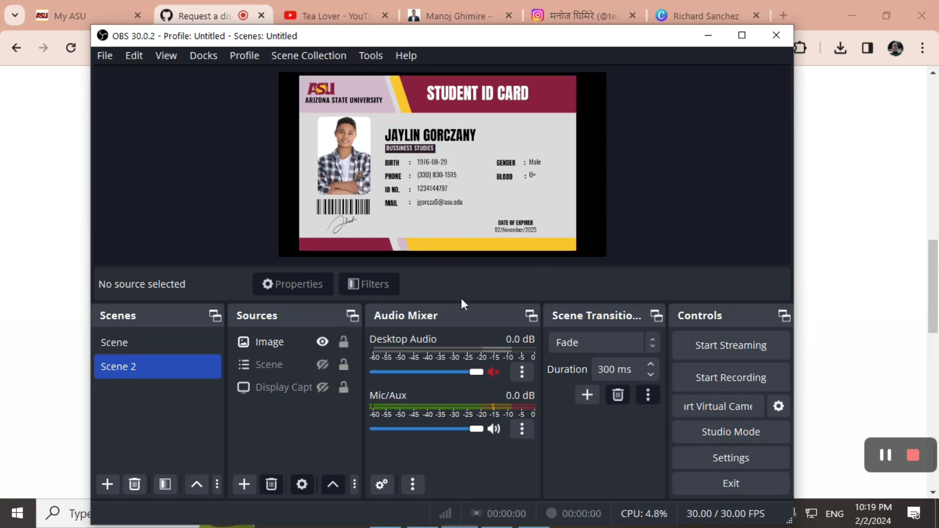
{"action": "left_click", "coordinate": [709, 403]}
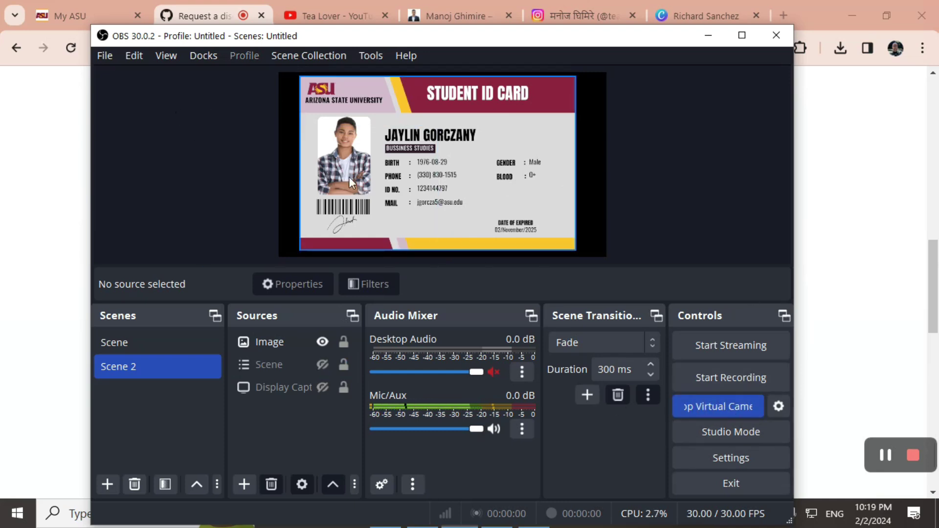
{"action": "left_click", "coordinate": [709, 37]}
Take the ID photo with OBS Virtual Camera as the camera, then Process my application.
{"action": "scroll", "coordinate": [518, 205], "scroll_direction": "up", "scroll_amount": 3}
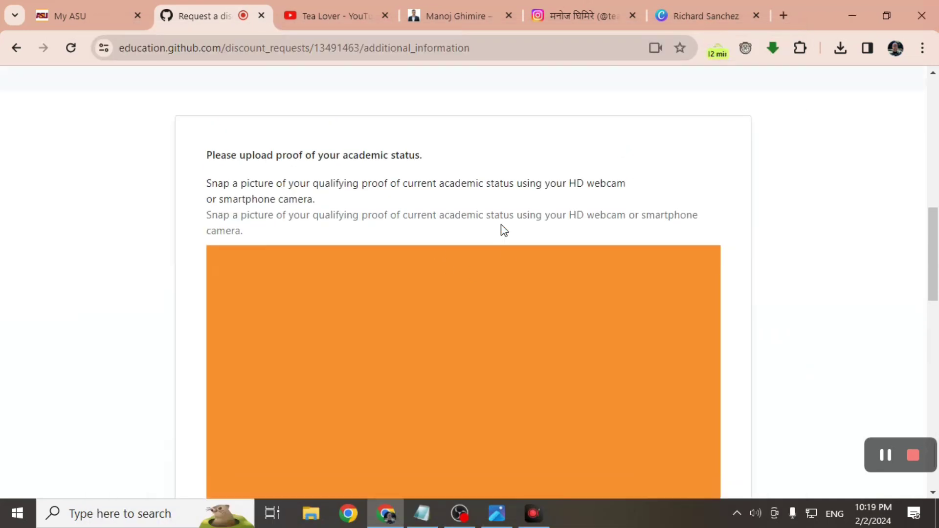
{"action": "scroll", "coordinate": [435, 158], "scroll_direction": "down", "scroll_amount": 6}
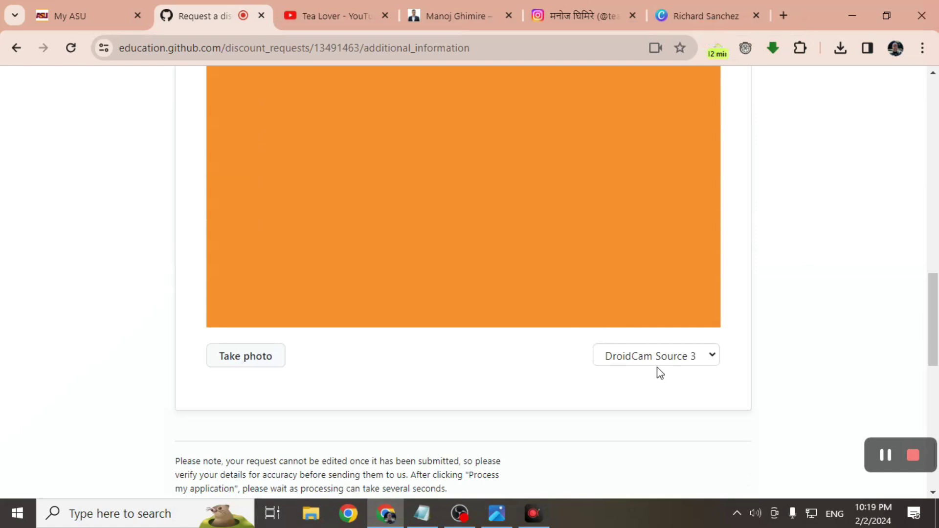
{"action": "left_click", "coordinate": [666, 356]}
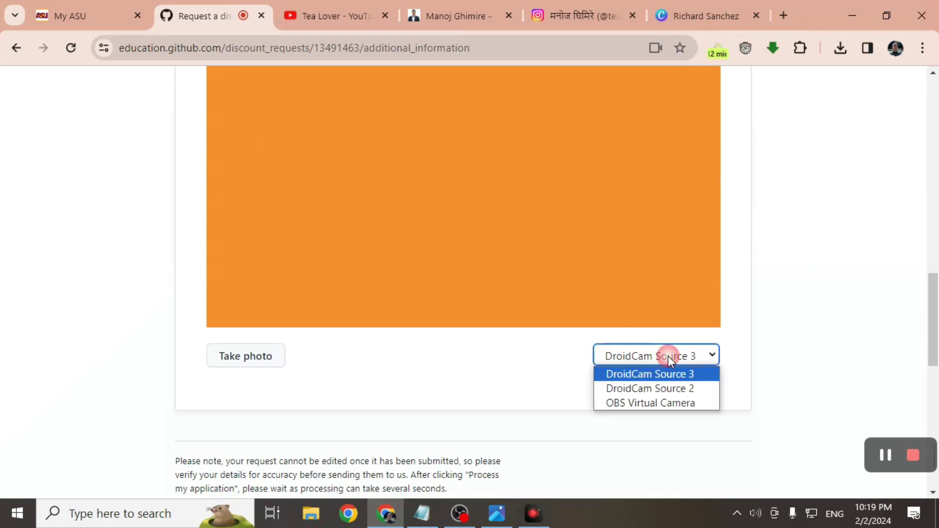
{"action": "left_click", "coordinate": [662, 402]}
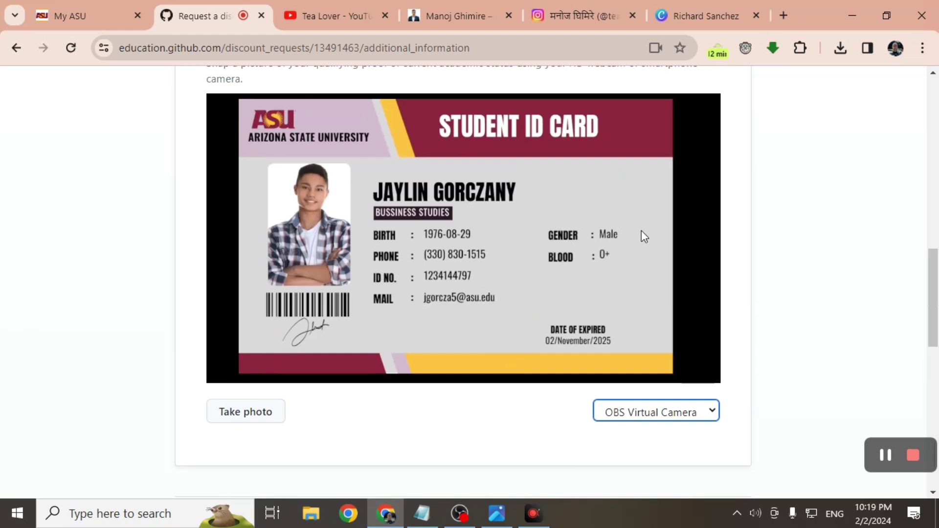
{"action": "left_click", "coordinate": [245, 414]}
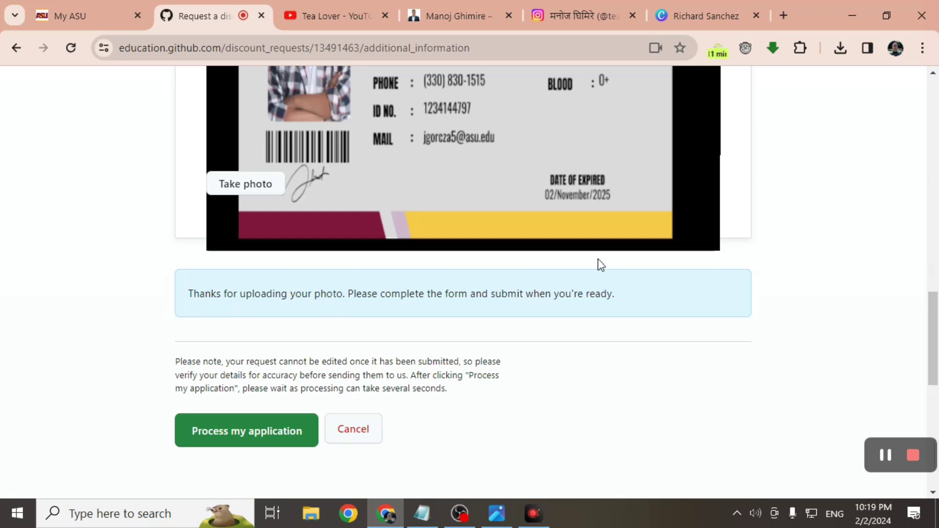
{"action": "scroll", "coordinate": [245, 147], "scroll_direction": "down", "scroll_amount": 3}
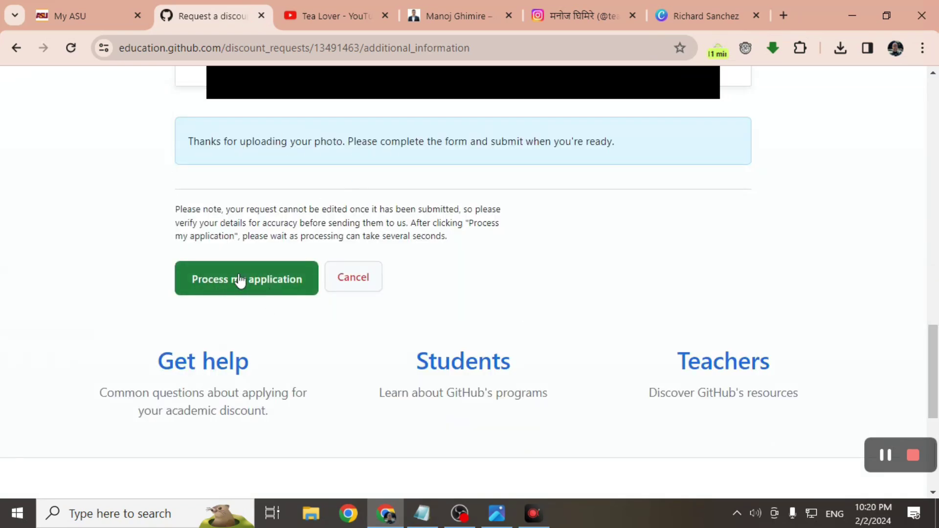
{"action": "left_click", "coordinate": [221, 290]}
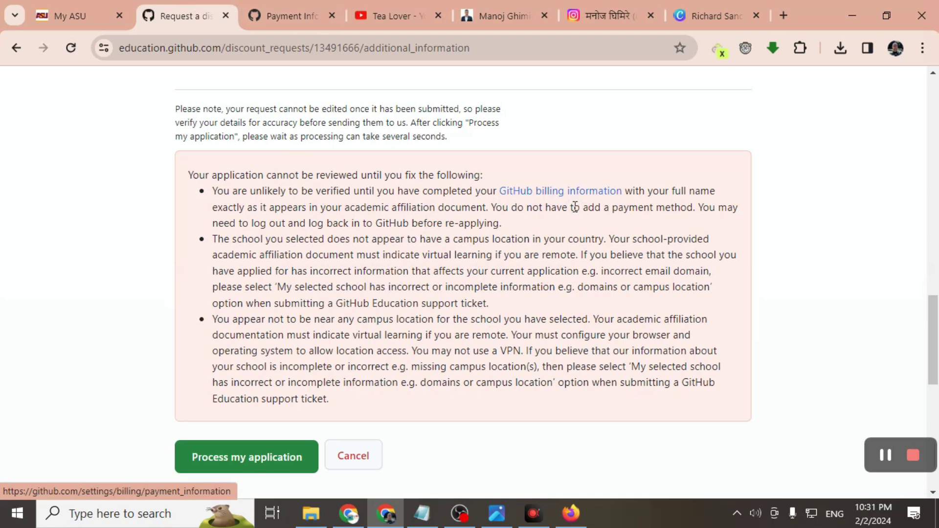
Switch to the GitHub Payment Information page and review the billing name and address.
{"action": "left_click", "coordinate": [296, 6]}
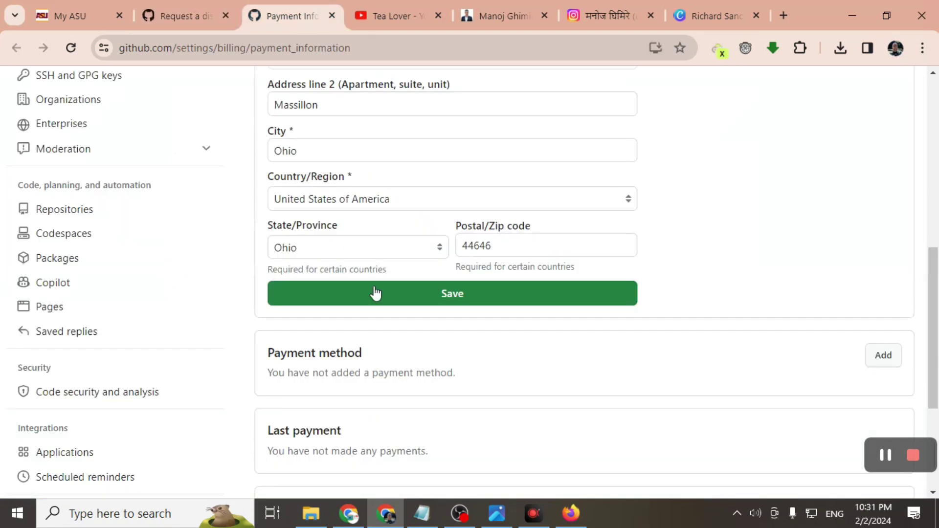
{"action": "scroll", "coordinate": [375, 293], "scroll_direction": "up", "scroll_amount": 5}
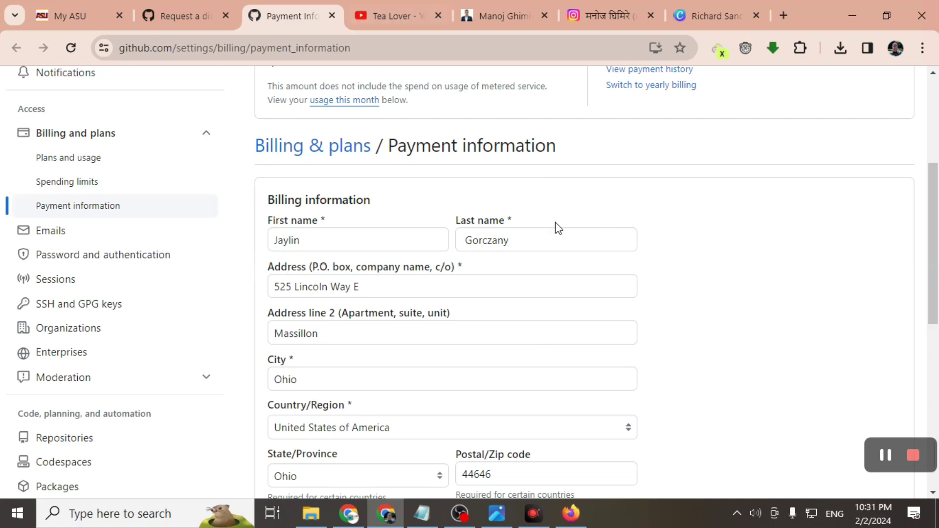
{"action": "scroll", "coordinate": [566, 309], "scroll_direction": "down", "scroll_amount": 2}
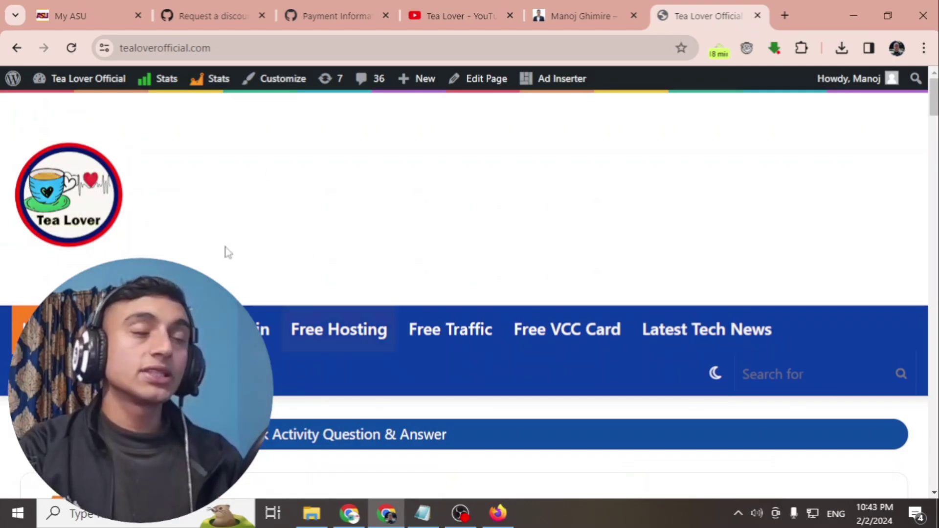
{"action": "scroll", "coordinate": [224, 252], "scroll_direction": "down", "scroll_amount": 10}
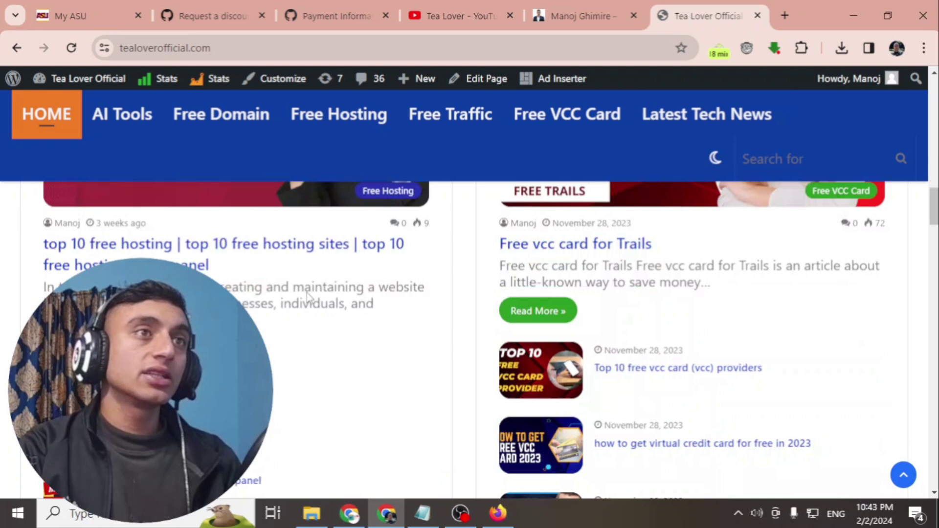
Scroll the Tea Lover Official homepage and open the Student Github Pack 2024 post.
{"action": "scroll", "coordinate": [308, 296], "scroll_direction": "down", "scroll_amount": 3}
{"action": "scroll", "coordinate": [217, 267], "scroll_direction": "down", "scroll_amount": 8}
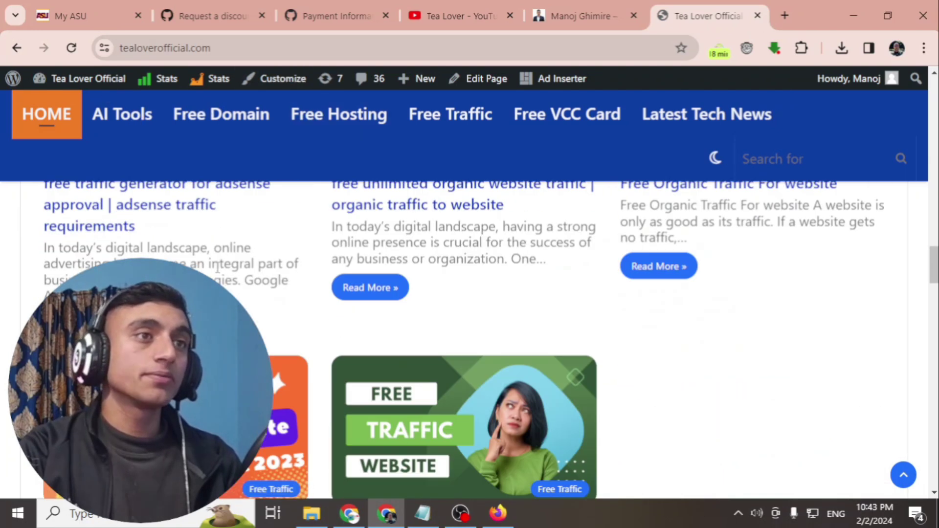
{"action": "scroll", "coordinate": [217, 266], "scroll_direction": "down", "scroll_amount": 10}
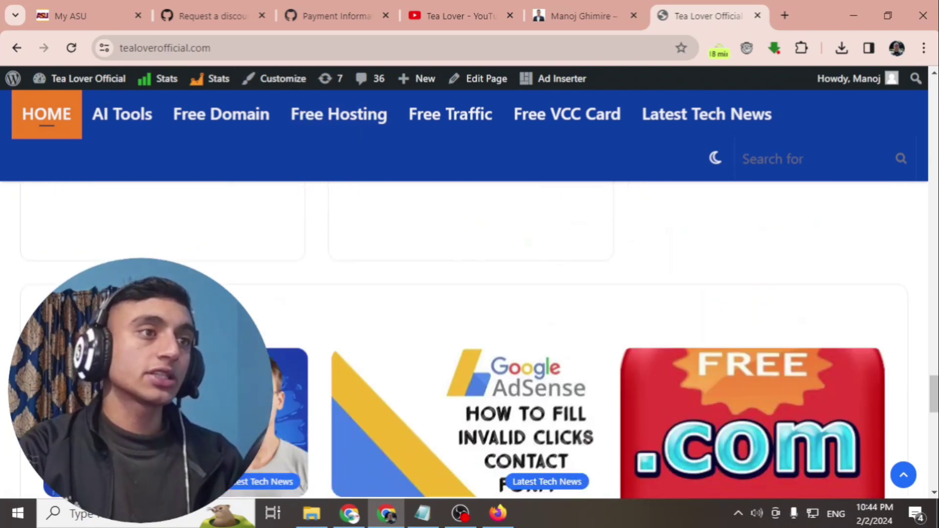
{"action": "scroll", "coordinate": [87, 250], "scroll_direction": "down", "scroll_amount": 6}
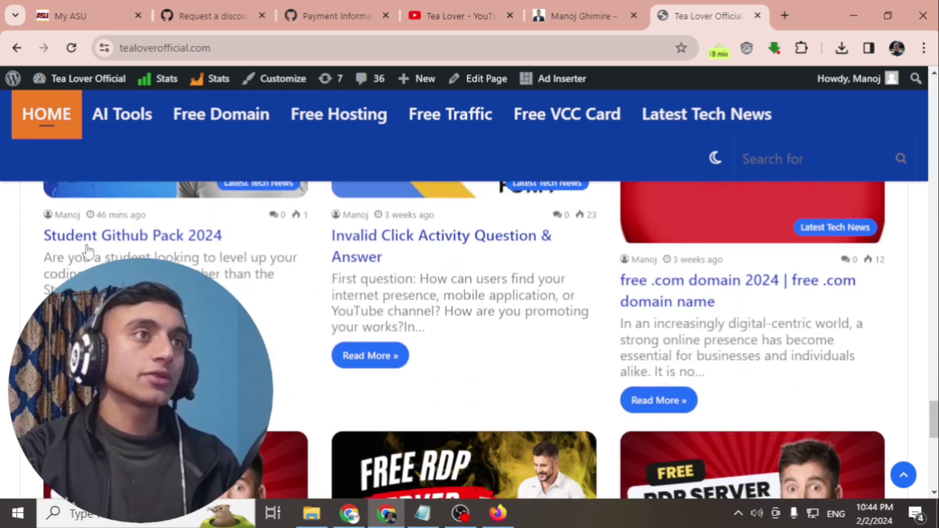
{"action": "left_click", "coordinate": [292, 276]}
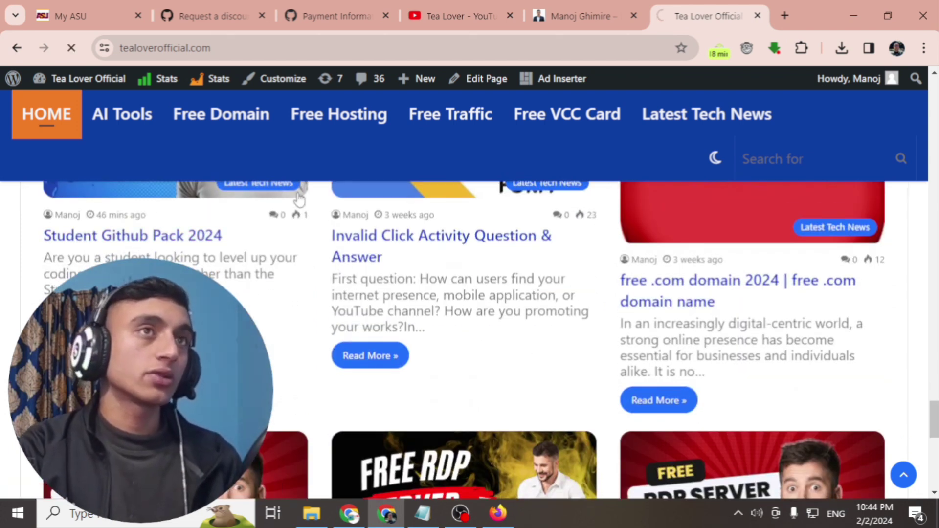
Read through the post, then switch to the Tea Lover YouTube channel tab.
{"action": "scroll", "coordinate": [290, 321], "scroll_direction": "down", "scroll_amount": 5}
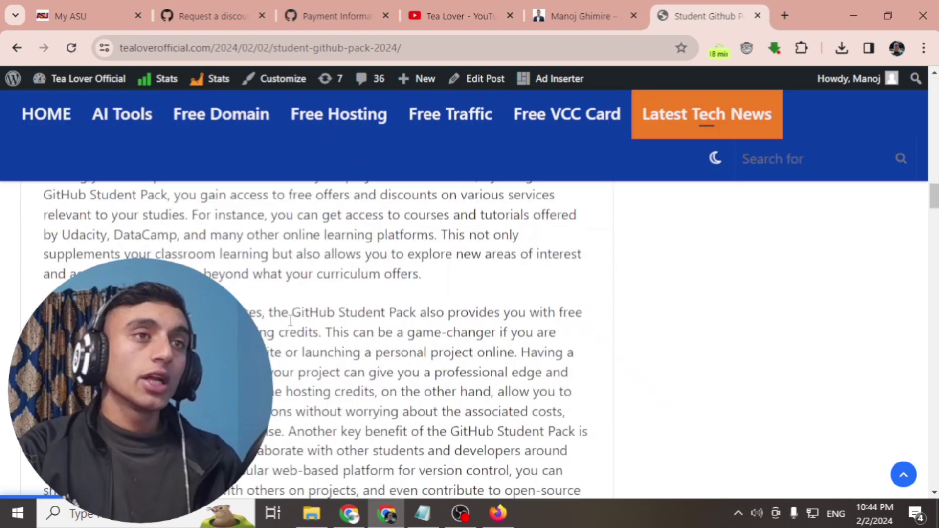
{"action": "scroll", "coordinate": [290, 320], "scroll_direction": "down", "scroll_amount": 15}
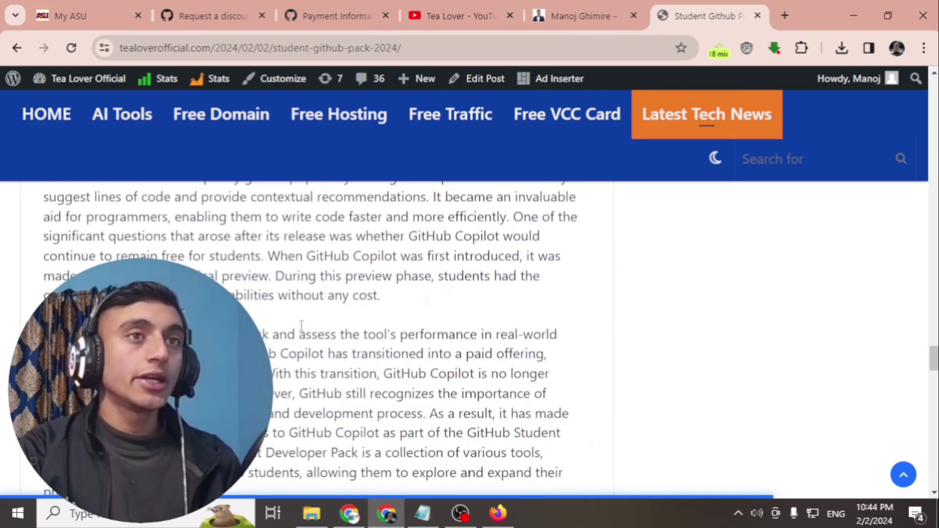
{"action": "scroll", "coordinate": [301, 325], "scroll_direction": "down", "scroll_amount": 3}
{"action": "scroll", "coordinate": [308, 342], "scroll_direction": "up", "scroll_amount": 10}
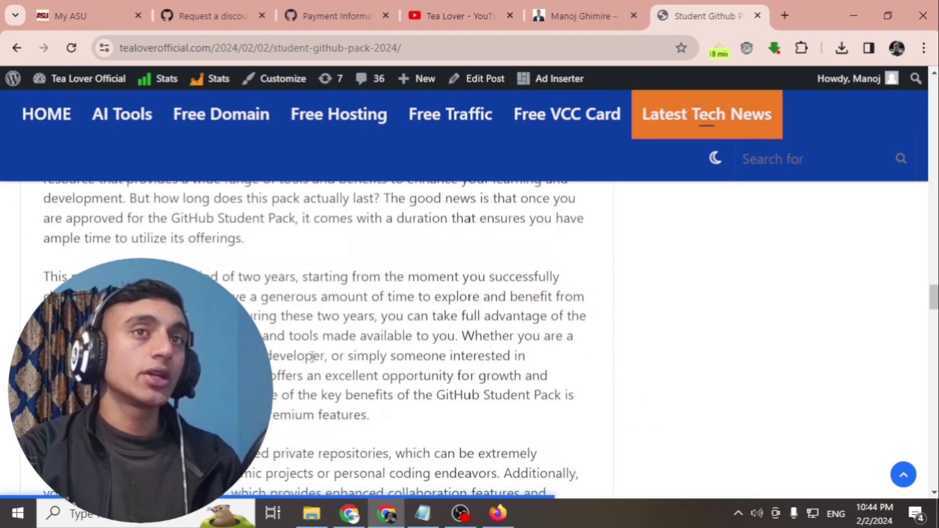
{"action": "scroll", "coordinate": [311, 357], "scroll_direction": "up", "scroll_amount": 3}
{"action": "scroll", "coordinate": [546, 388], "scroll_direction": "down", "scroll_amount": 3}
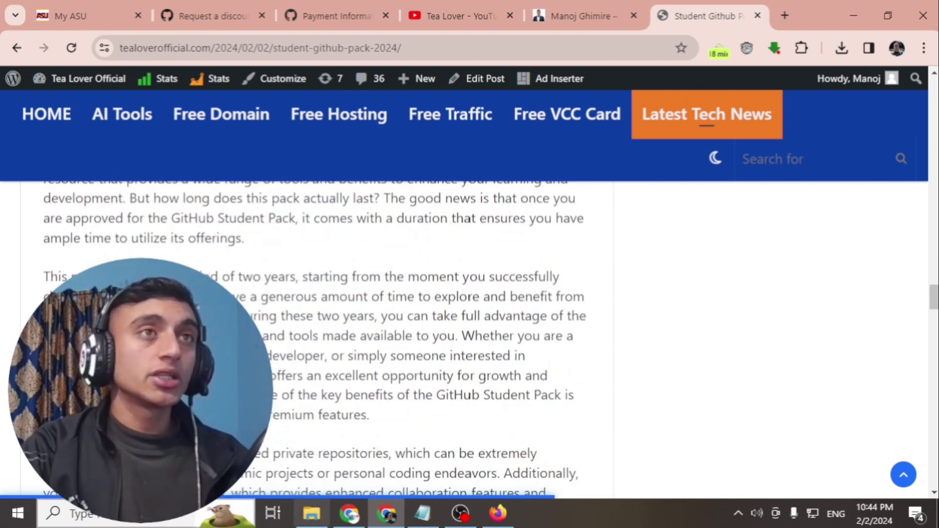
{"action": "key", "text": "ctrl+4"}
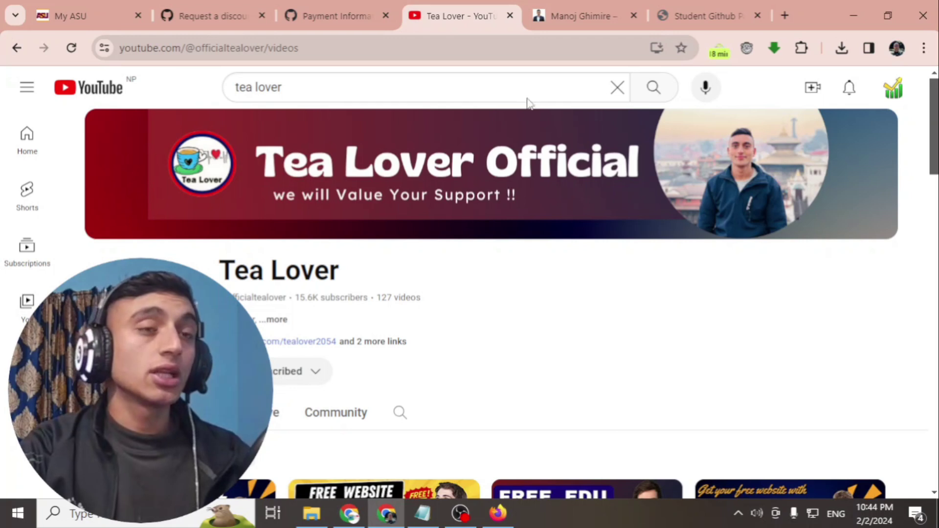
{"action": "scroll", "coordinate": [465, 285], "scroll_direction": "down", "scroll_amount": 5}
{"action": "scroll", "coordinate": [472, 347], "scroll_direction": "up", "scroll_amount": 5}
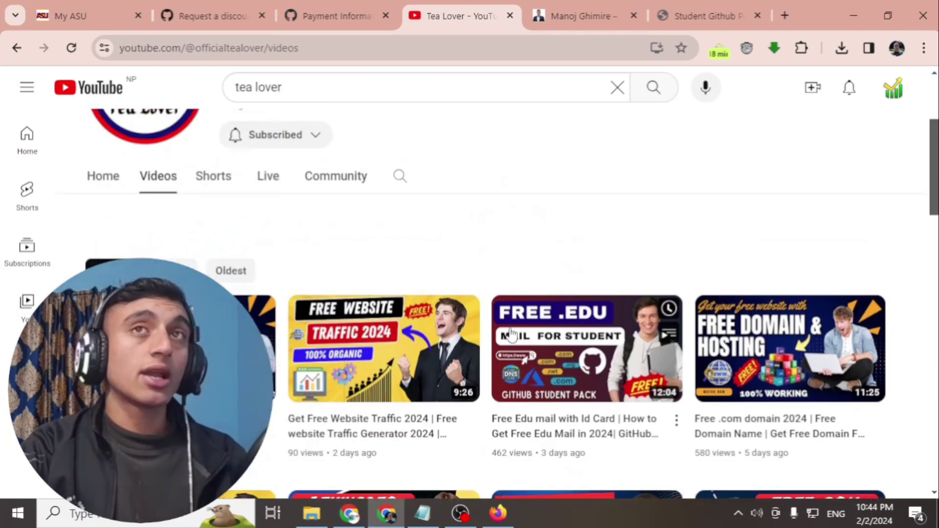
{"action": "scroll", "coordinate": [601, 342], "scroll_direction": "down", "scroll_amount": 5}
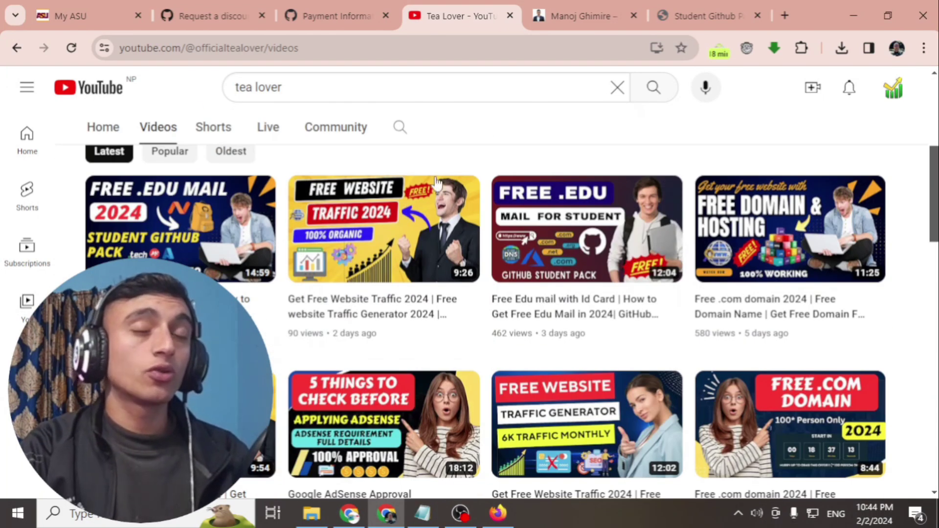